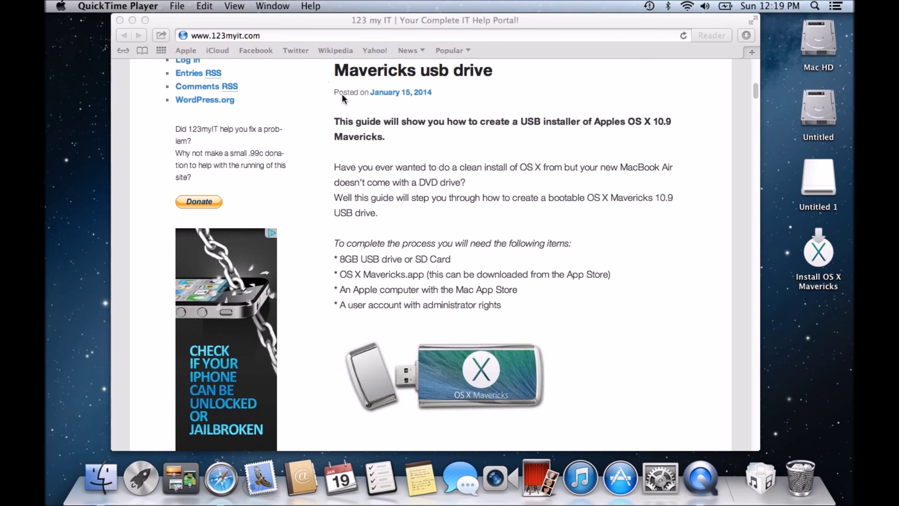
Open the 123 my IT MAC category and scroll to the bootable Mavericks USB article
scroll(342, 94, "up", 6)
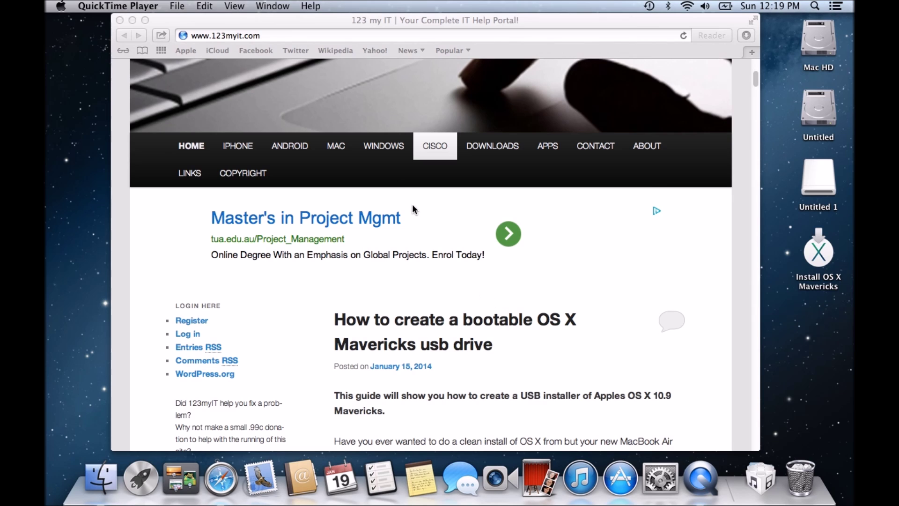
left_click(337, 148)
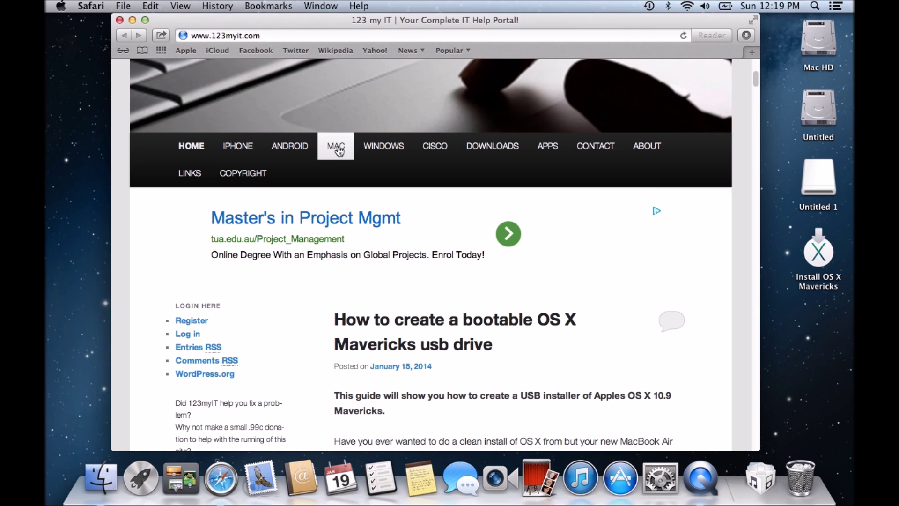
left_click(338, 150)
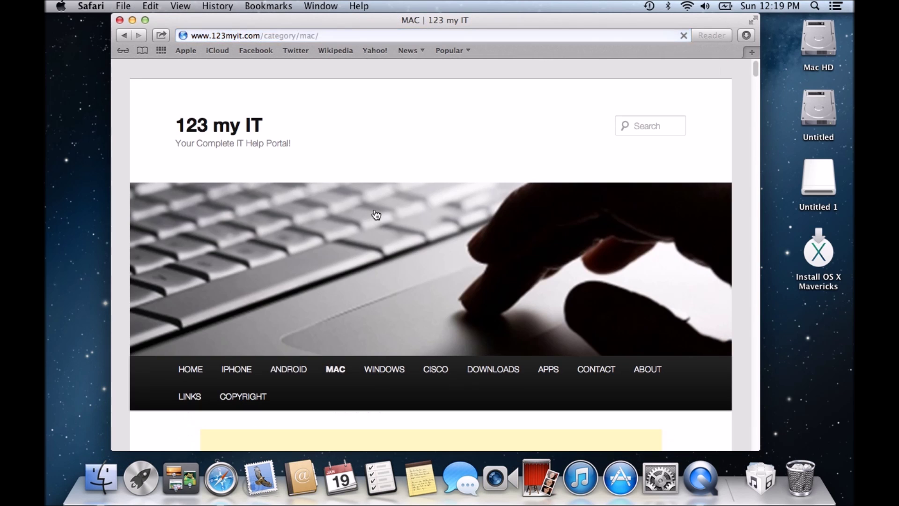
scroll(417, 286, "down", 10)
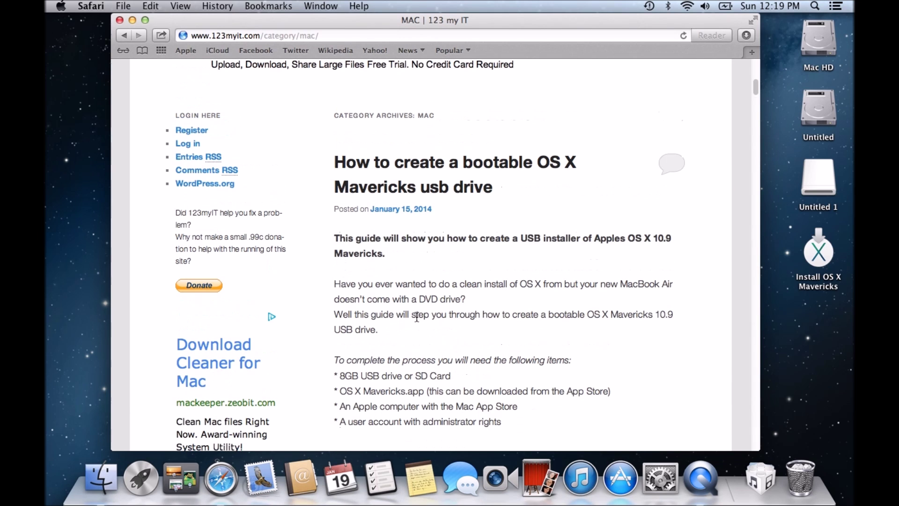
scroll(417, 317, "down", 3)
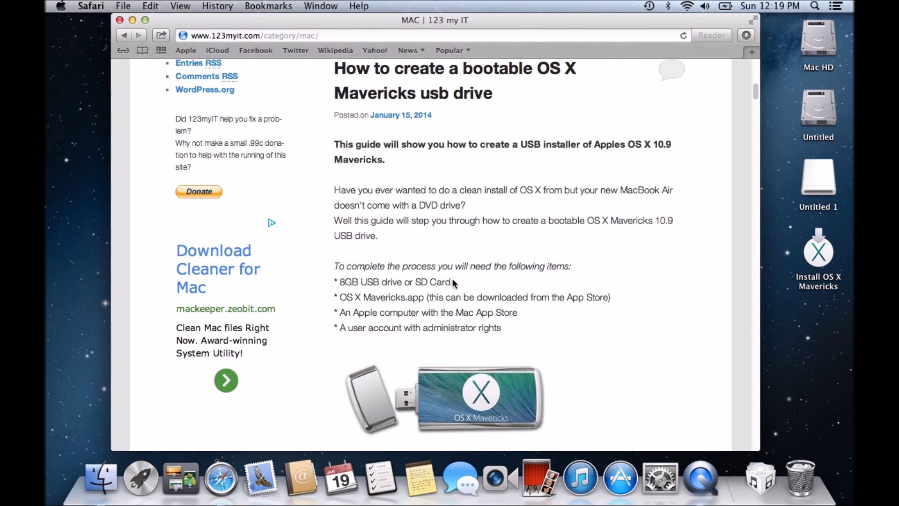
Highlight the 8GB USB drive or SD Card and Mac App Store requirements
left_click_drag(452, 282, 342, 282)
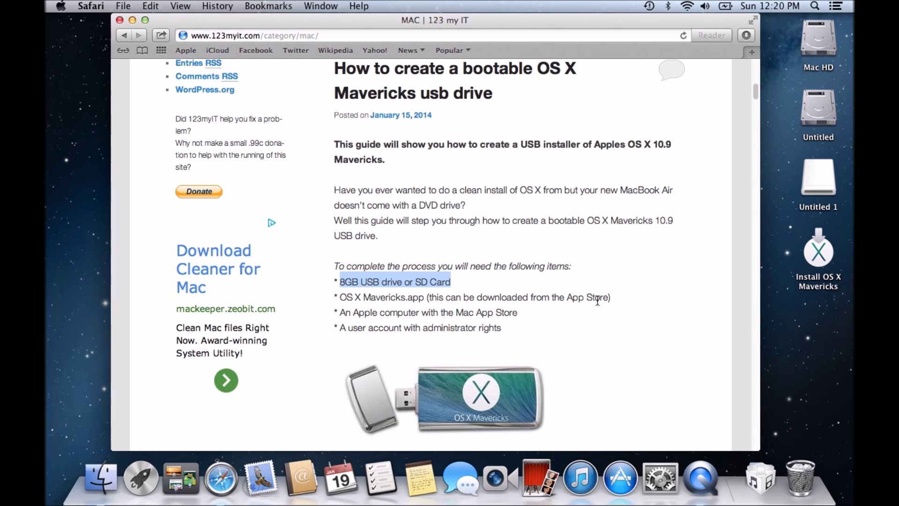
scroll(554, 323, "down", 2)
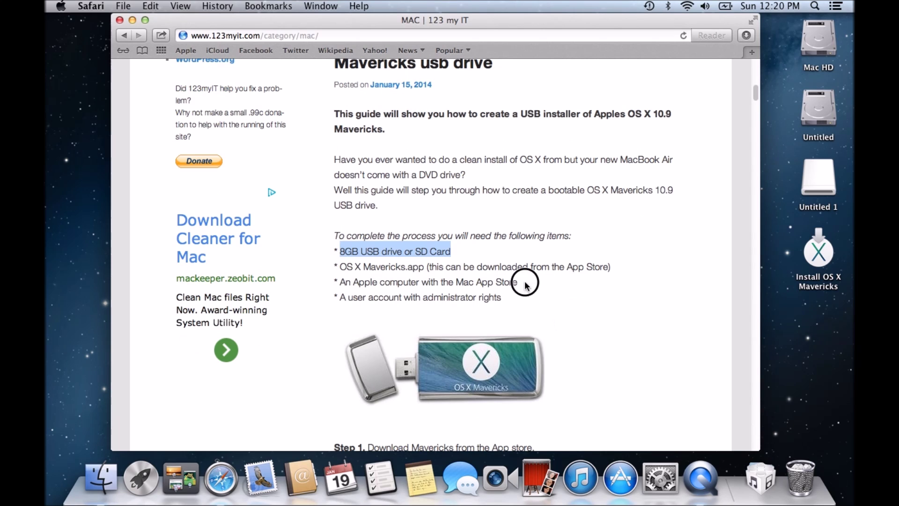
left_click_drag(519, 281, 340, 281)
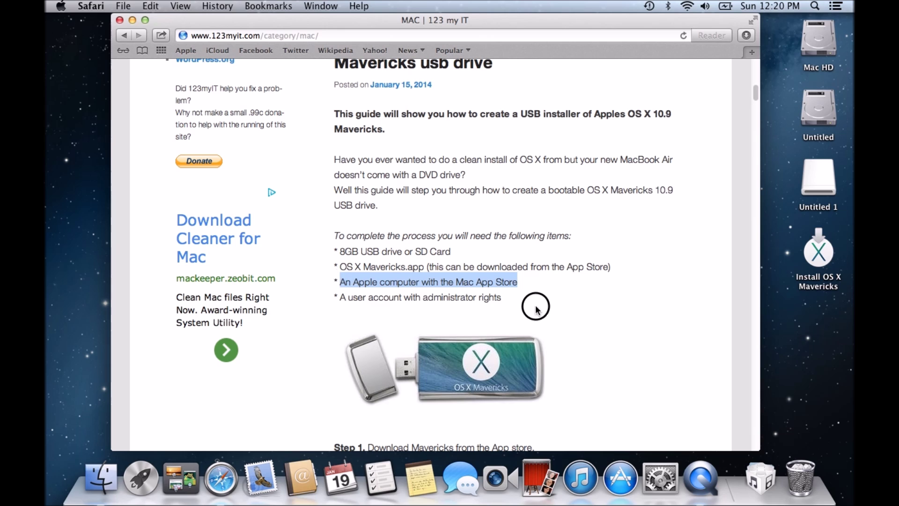
left_click(537, 309)
scroll(538, 311, "down", 2)
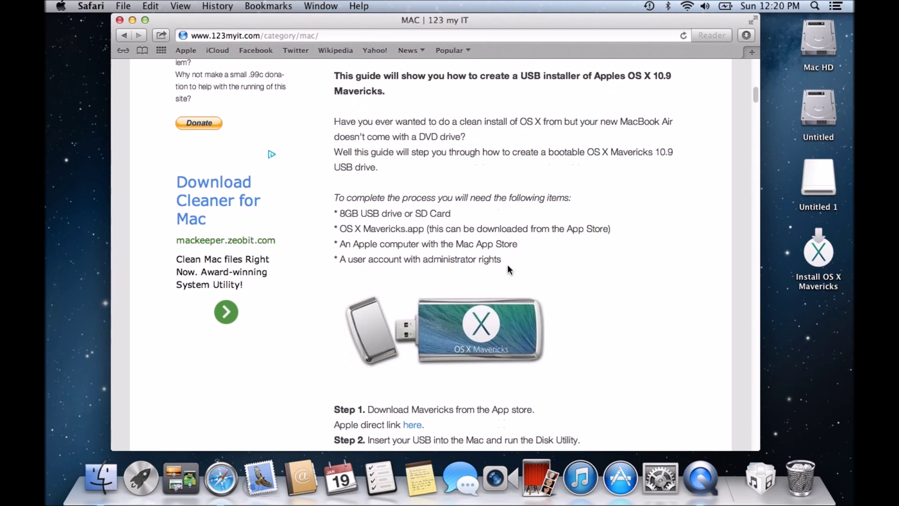
left_click_drag(508, 261, 338, 260)
Scroll down to the guide's numbered steps, noting the Install OS X Mavericks desktop icon
scroll(602, 306, "down", 2)
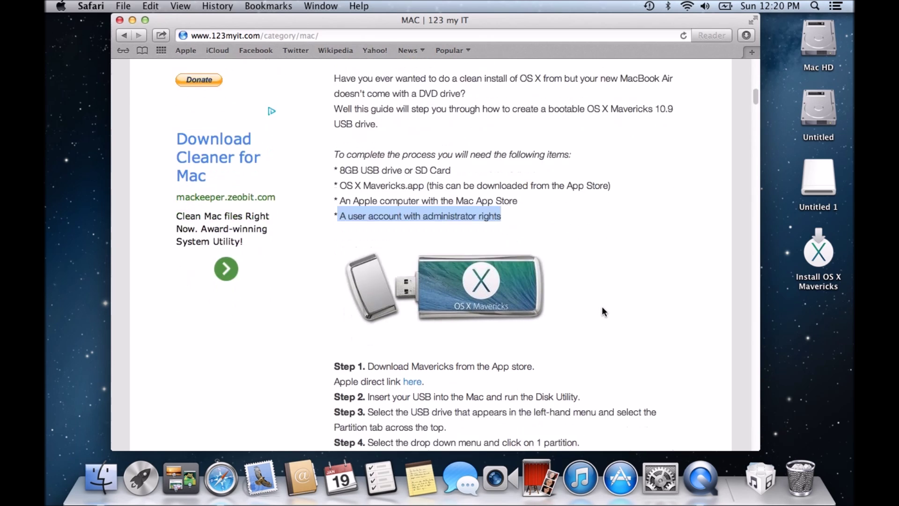
scroll(602, 306, "down", 2)
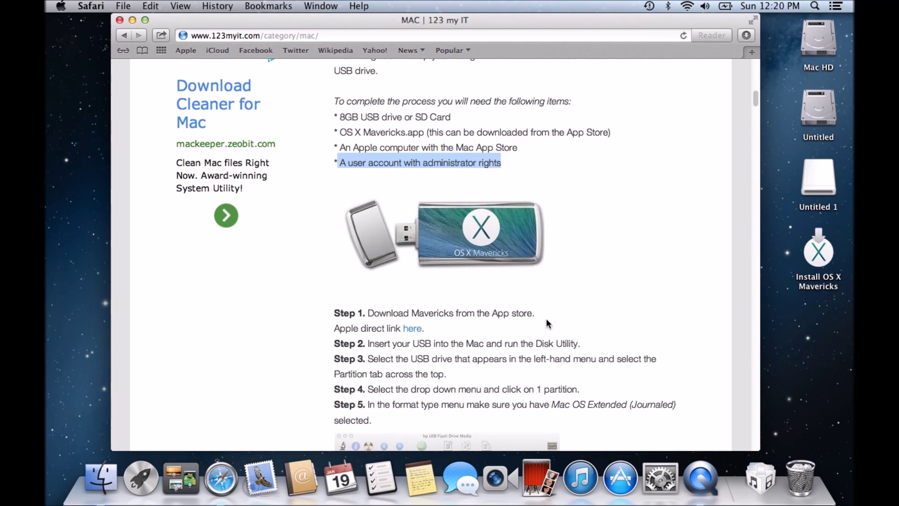
scroll(547, 320, "down", 1)
left_click(626, 253)
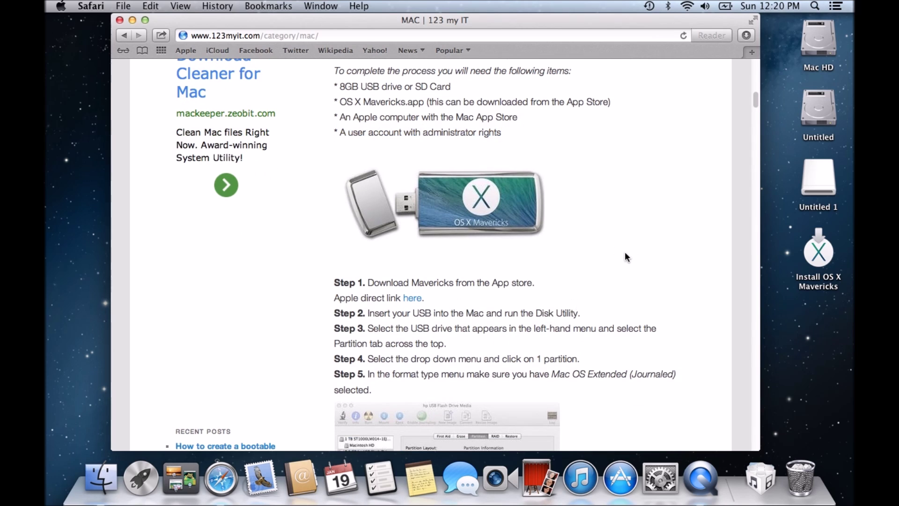
left_click(819, 278)
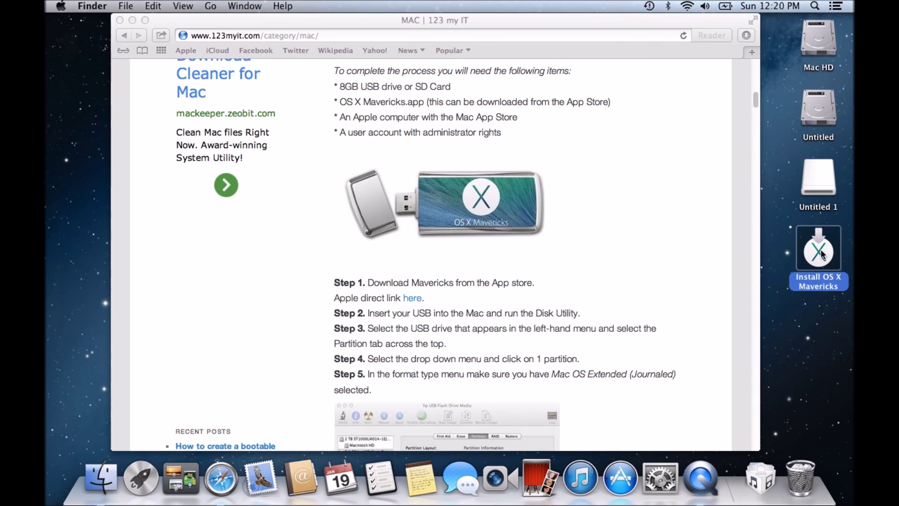
left_click(412, 297)
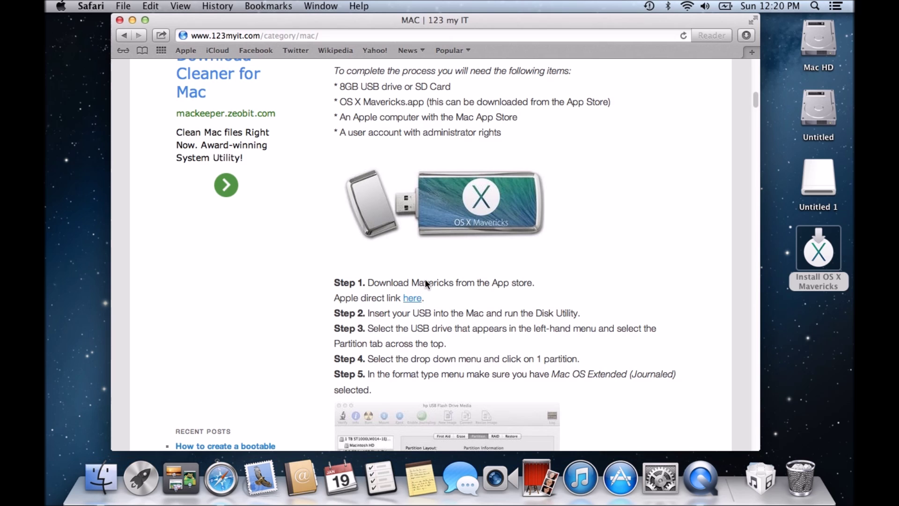
Follow Step 1's Apple link and view OS X Mavericks in the Mac App Store
left_click(415, 298)
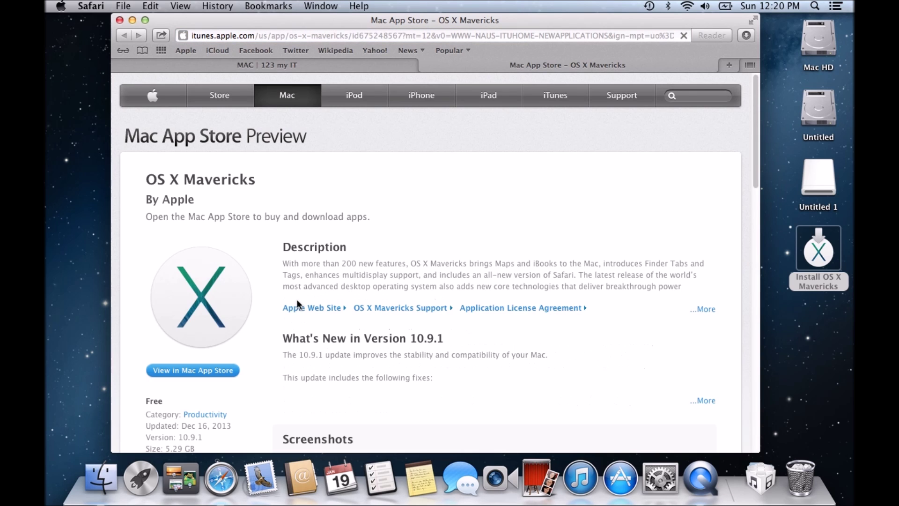
left_click(212, 373)
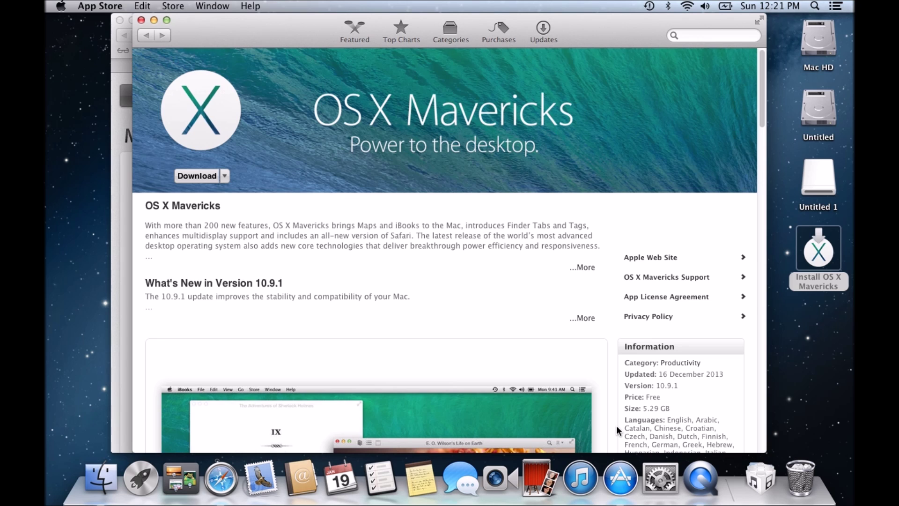
Sign in with the Apple ID password to start the 5.29 GB OS X Mavericks download
left_click(225, 176)
left_click(208, 181)
left_click(208, 176)
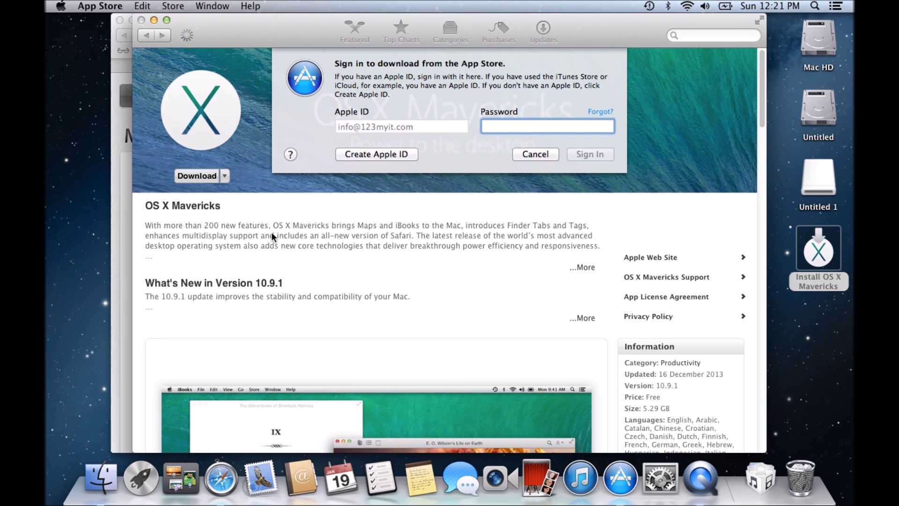
type("••••")
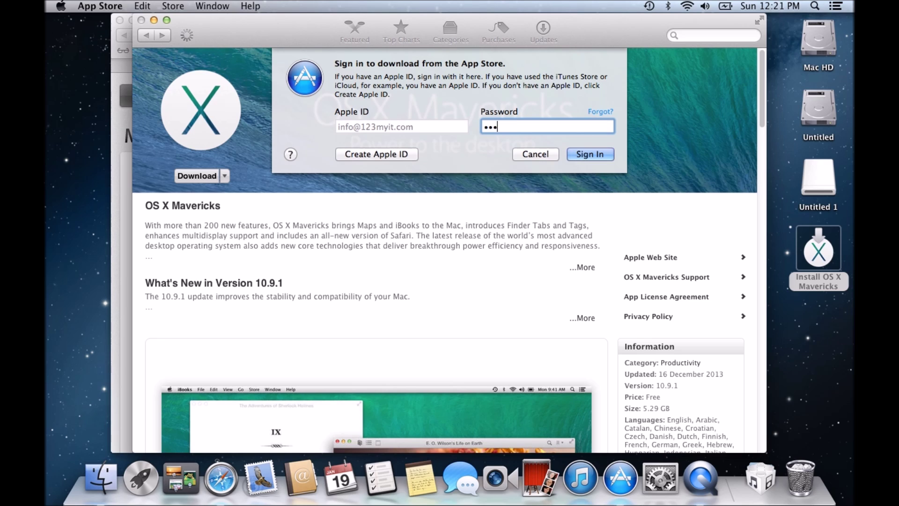
type("•••••")
key("Return")
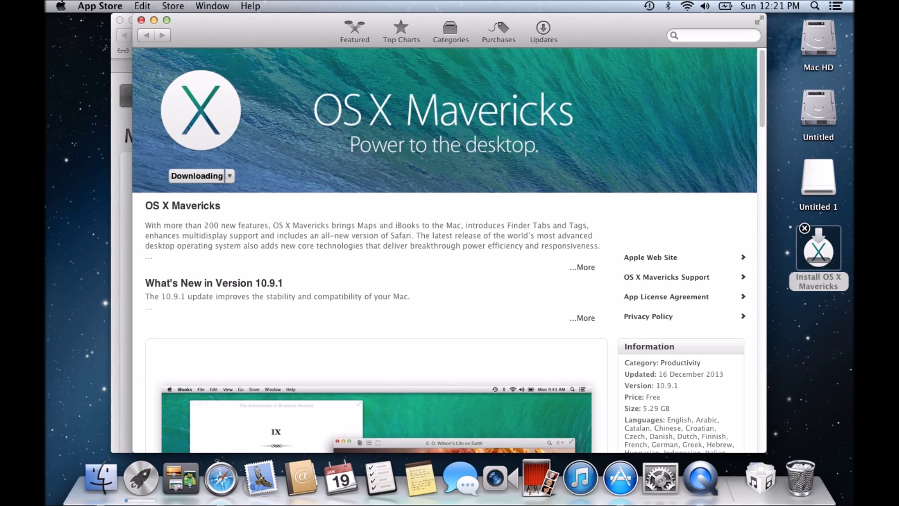
left_click(140, 477)
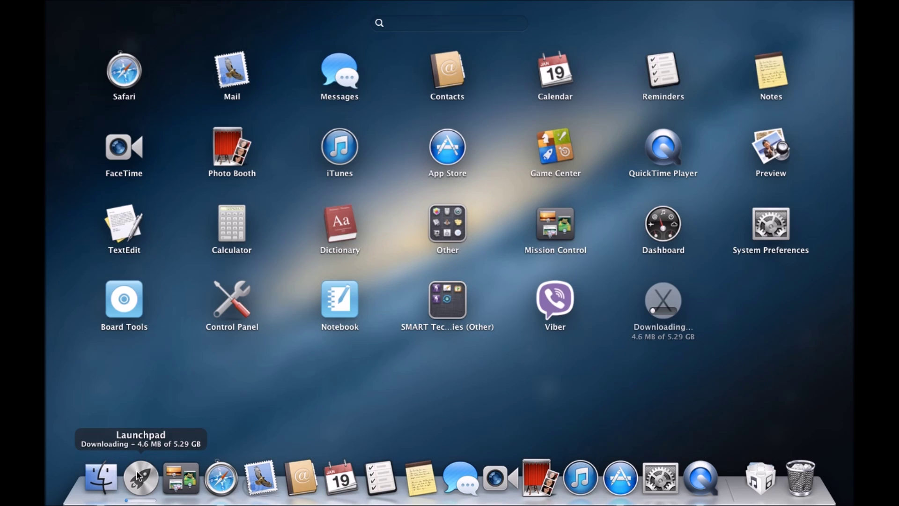
Check the Mavericks download in Launchpad until it shows Paused, then close Launchpad
mouse_move(144, 475)
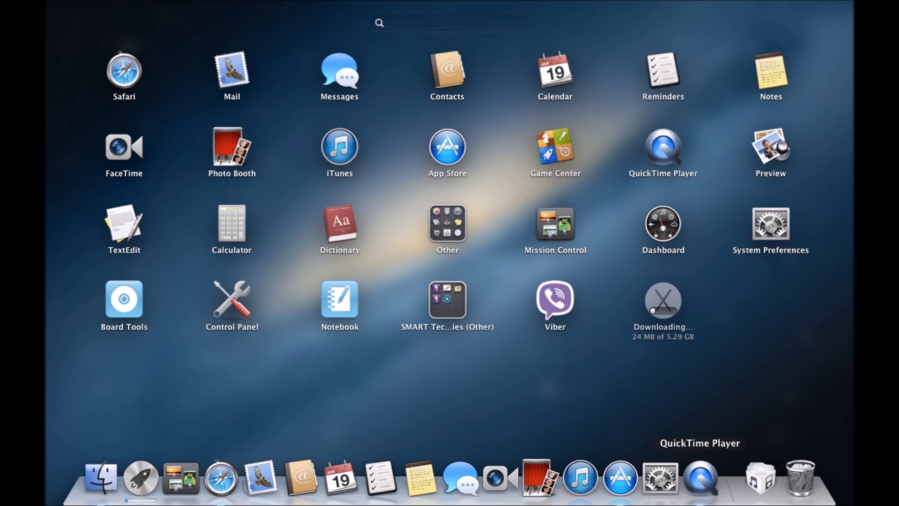
left_click(793, 356)
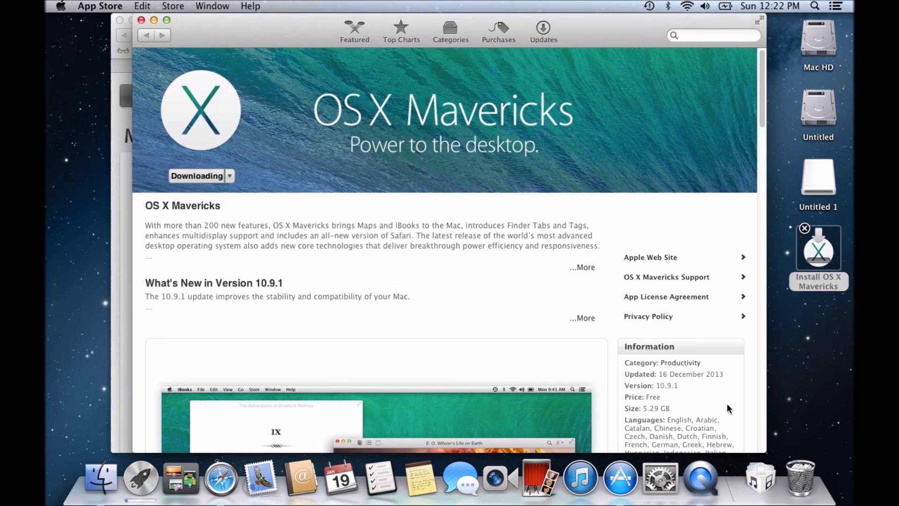
right_click(809, 334)
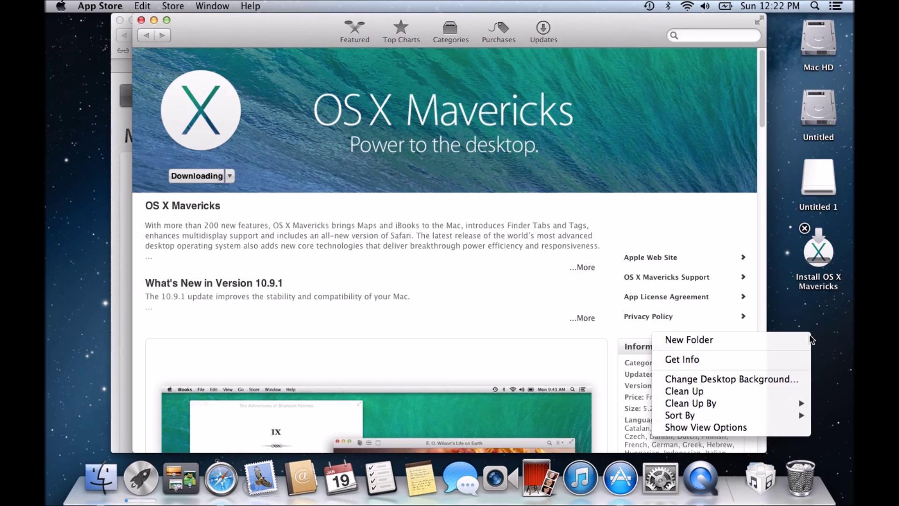
left_click(824, 351)
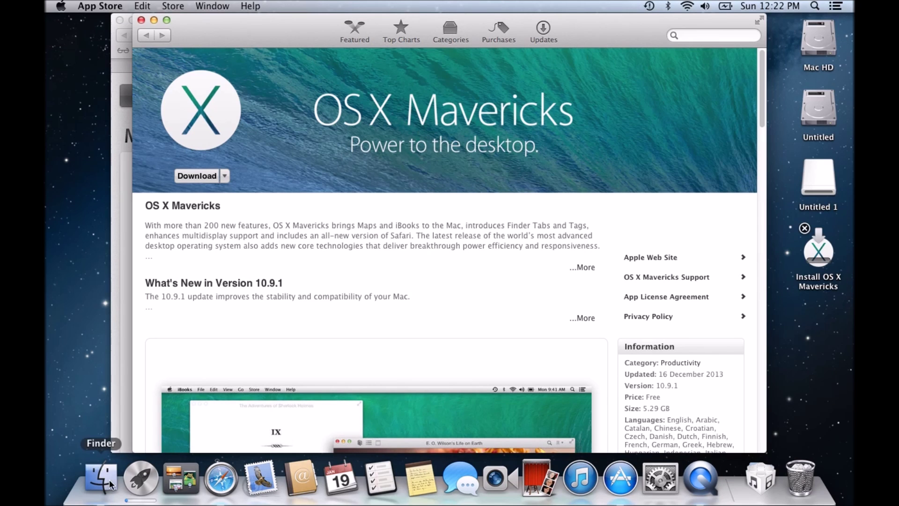
left_click(141, 485)
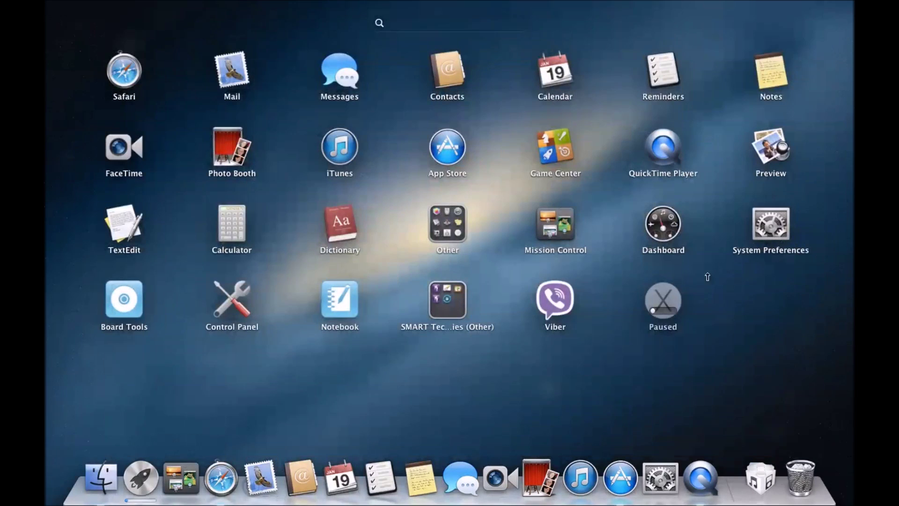
left_click(141, 478)
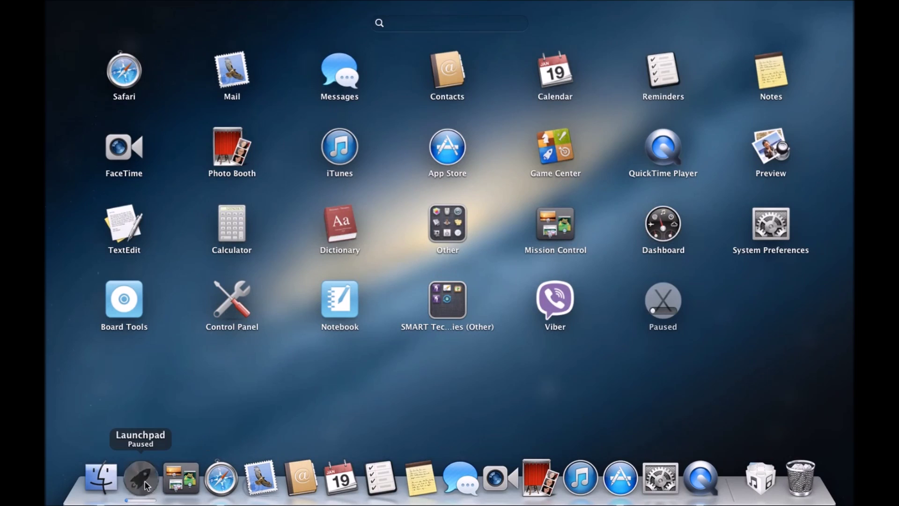
Return to the 123 my IT guide tab, scroll to Step 5, and select the desktop drives
left_click(362, 64)
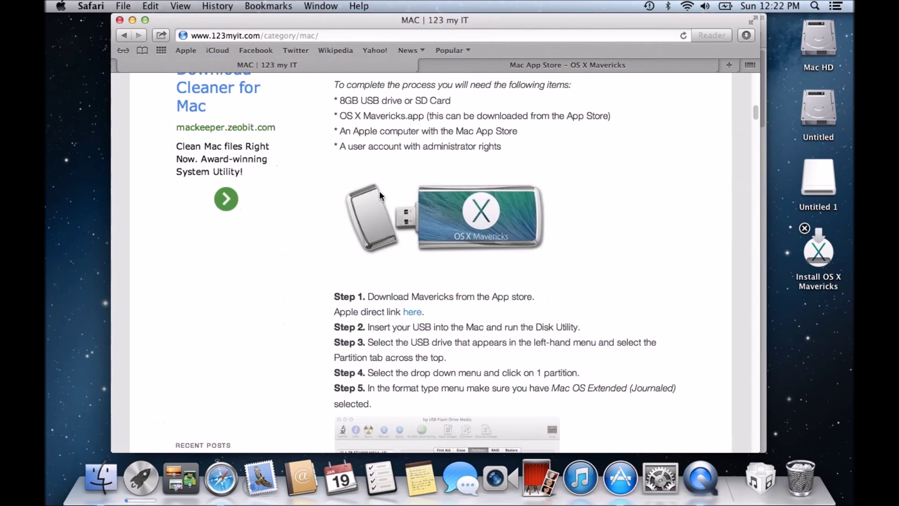
scroll(409, 192, "down", 4)
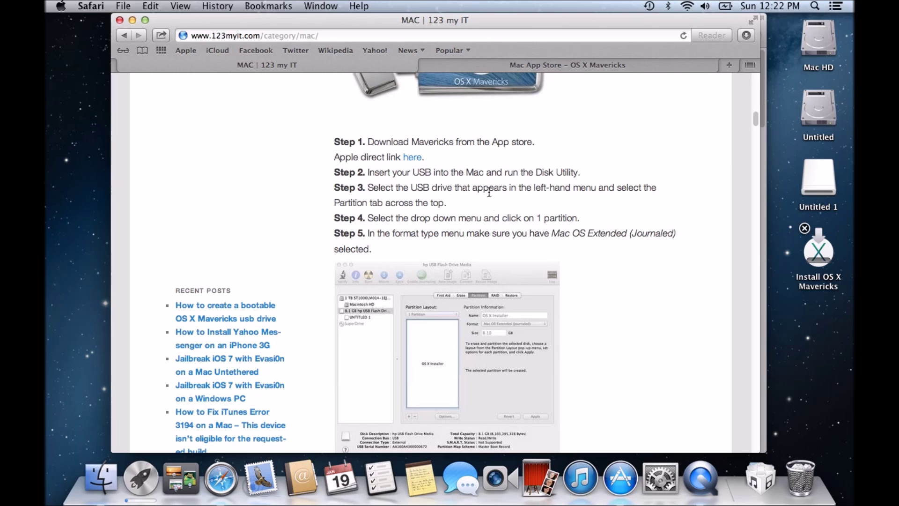
left_click(817, 178)
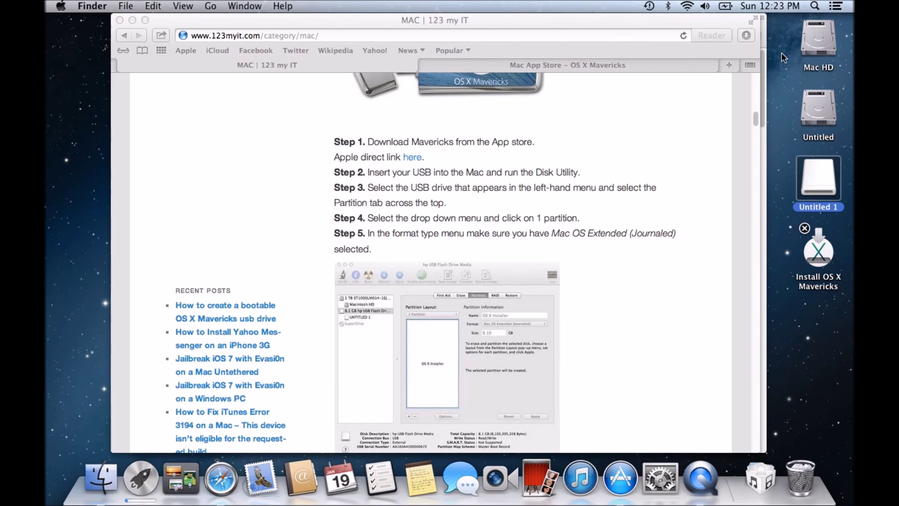
left_click(821, 43)
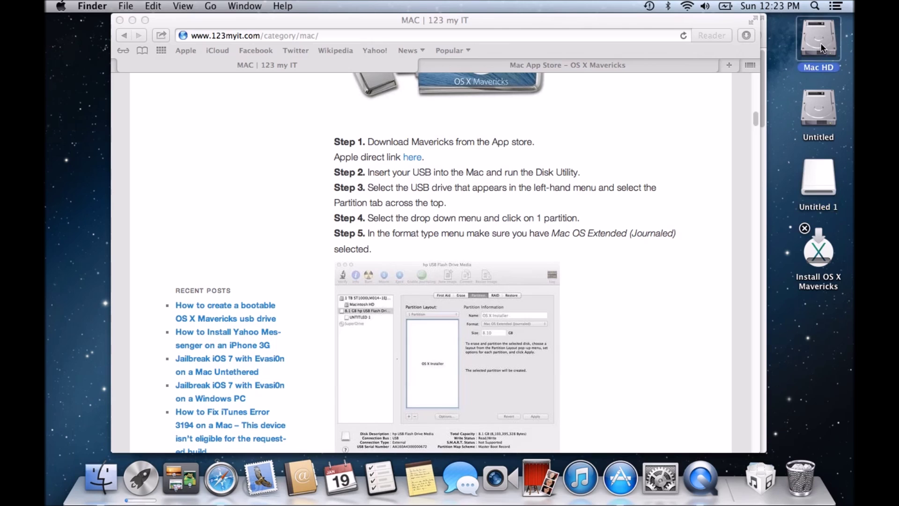
left_click(819, 103)
left_click(815, 197)
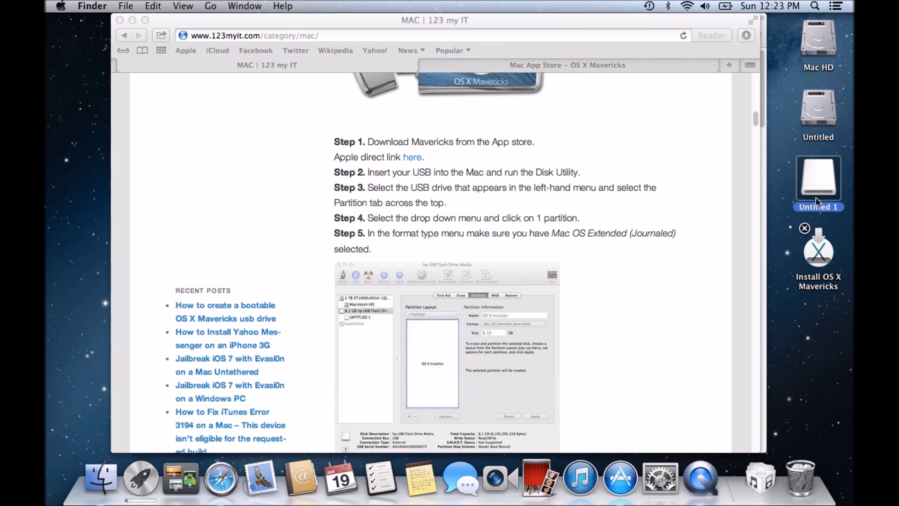
left_click(805, 229)
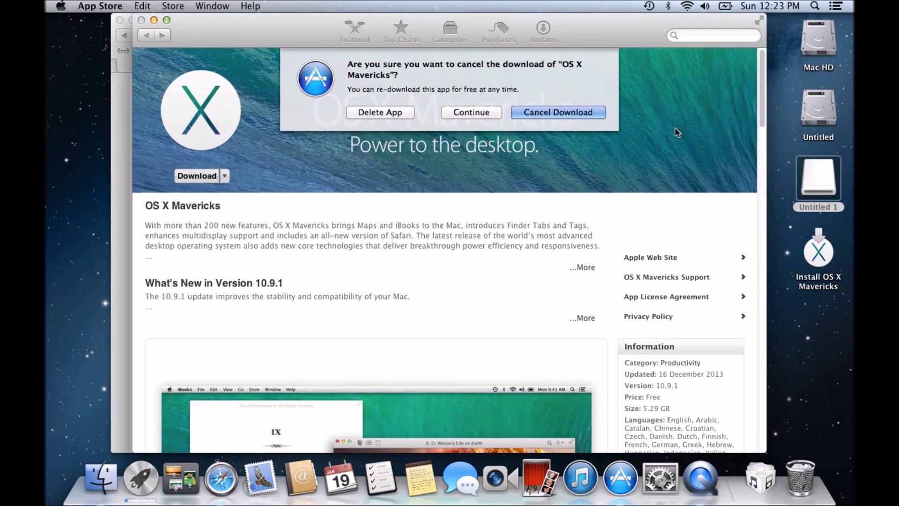
Confirm Cancel Download for OS X Mavericks and deselect the desktop USB drive
left_click(539, 111)
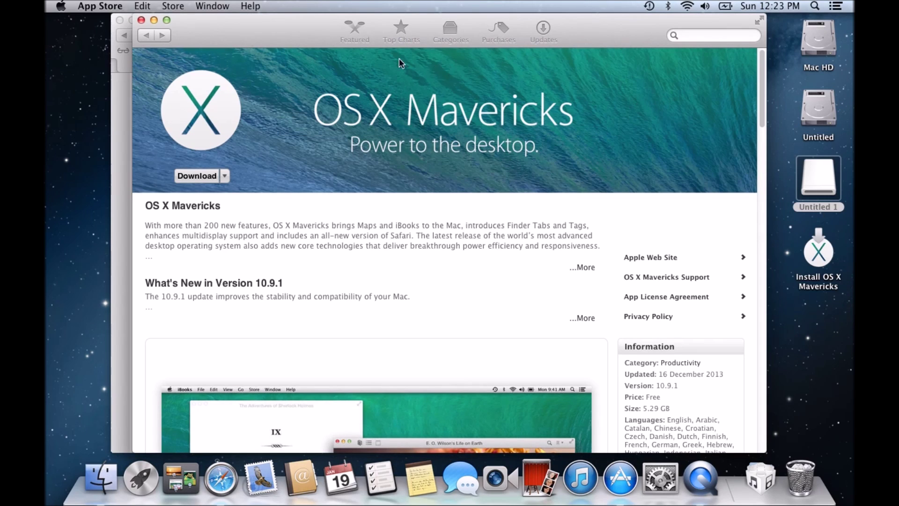
left_click(824, 192)
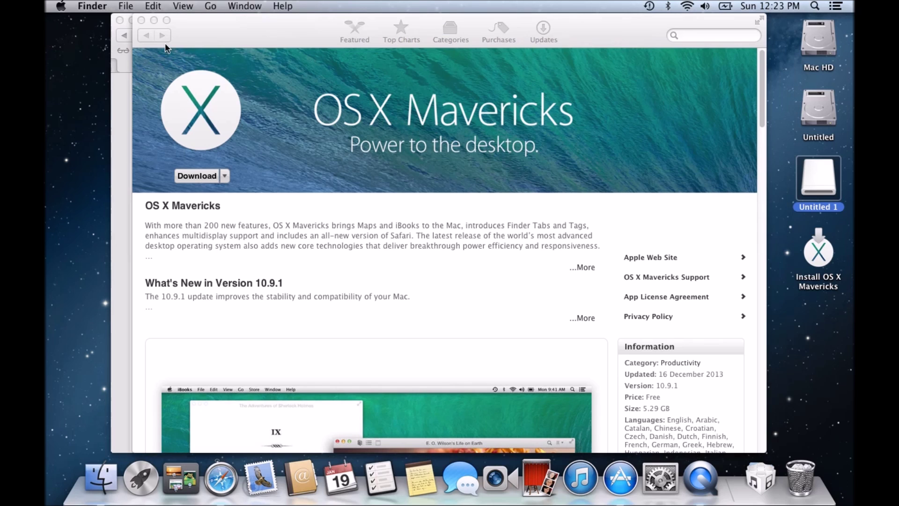
left_click(73, 46)
Glance at Finder preferences, then launch Disk Utility from Go > Utilities
left_click(94, 7)
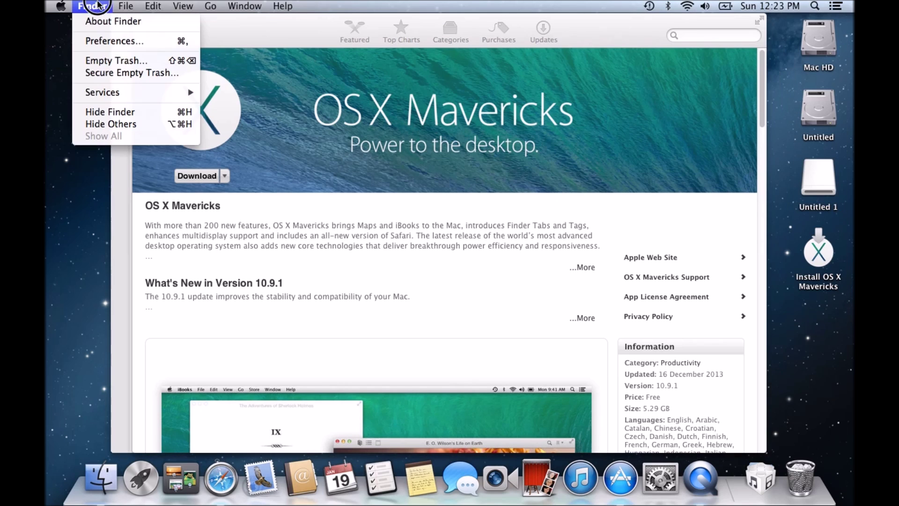
left_click(105, 39)
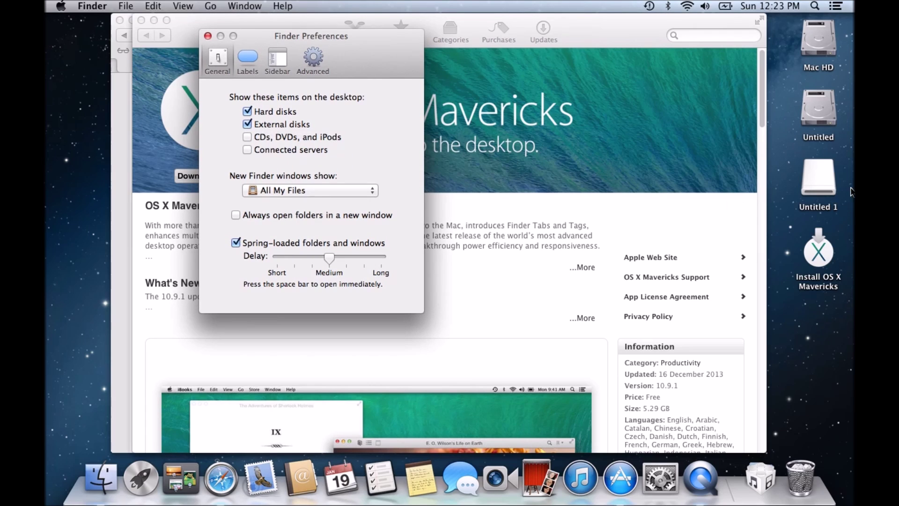
left_click(833, 183)
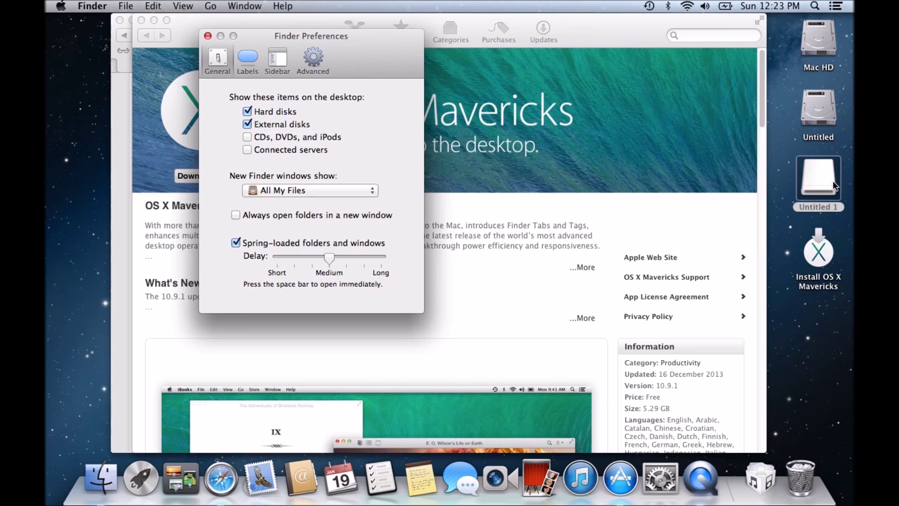
left_click(207, 35)
left_click(111, 54)
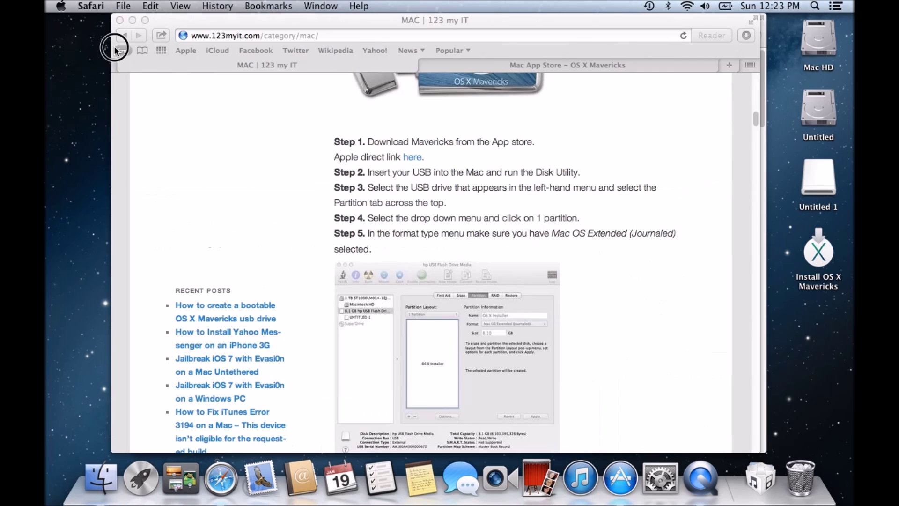
left_click(219, 6)
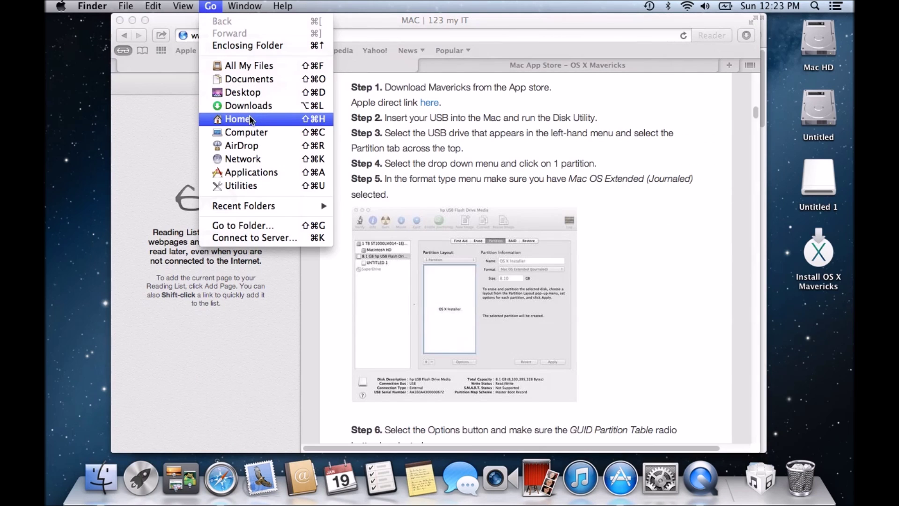
left_click(268, 185)
left_click(303, 179)
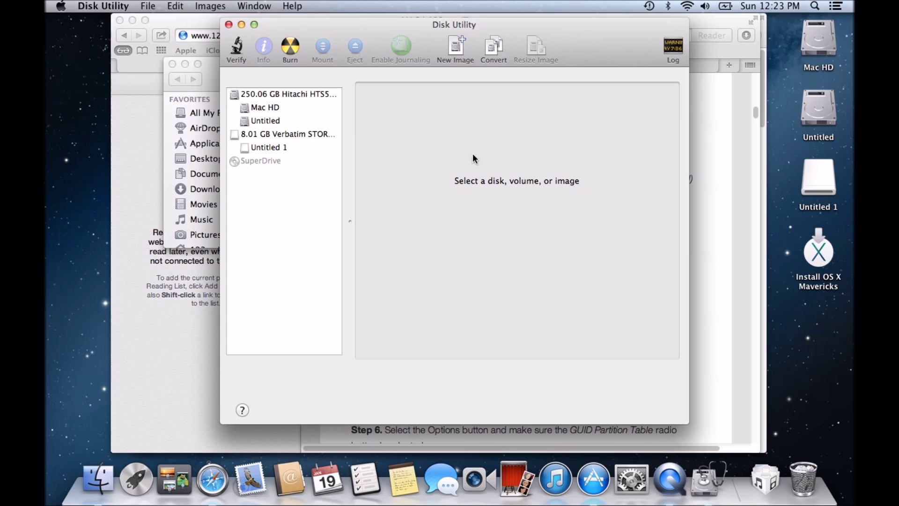
Give the 8.01 GB Verbatim disk a 1 Partition layout in Mac OS Extended (Journaled)
left_click(282, 135)
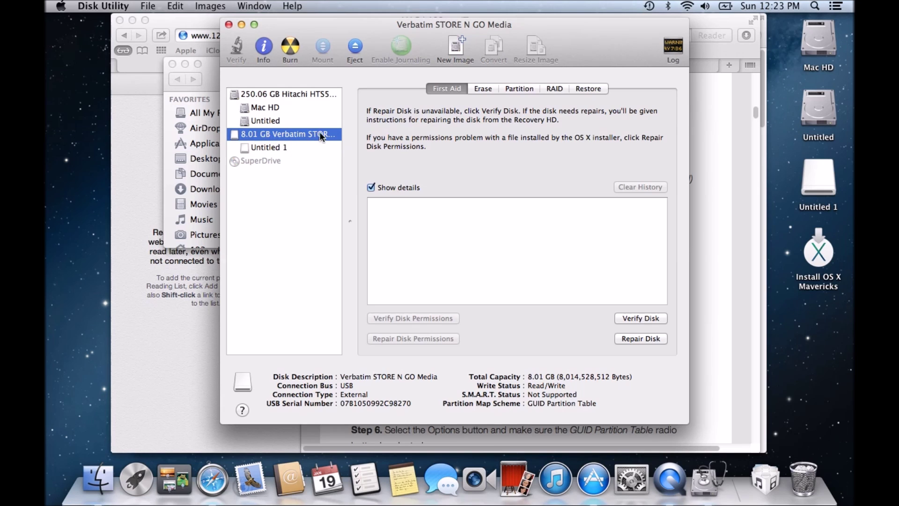
left_click(287, 149)
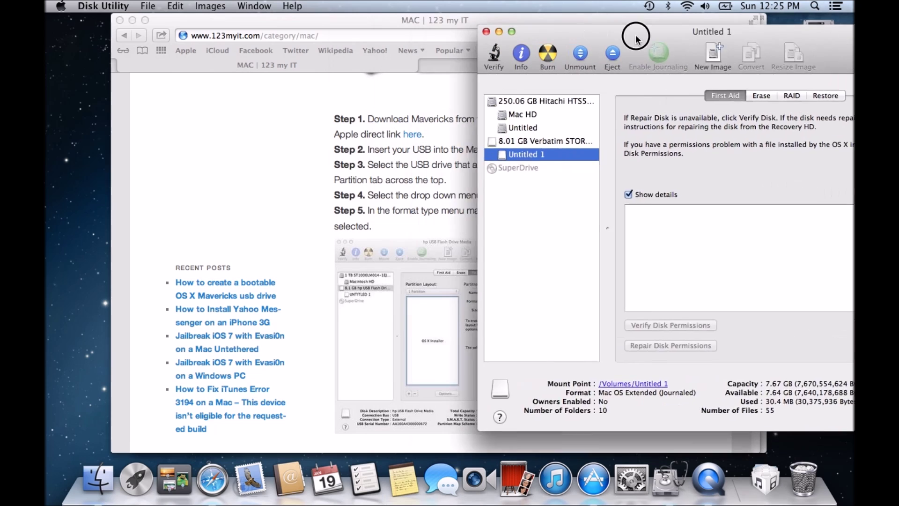
left_click_drag(638, 29, 447, 28)
left_click(351, 133)
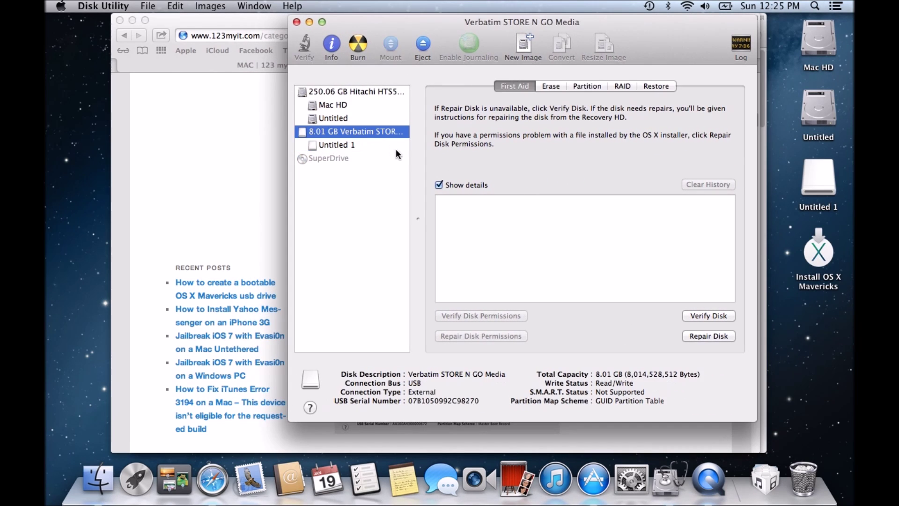
left_click(585, 86)
left_click(501, 125)
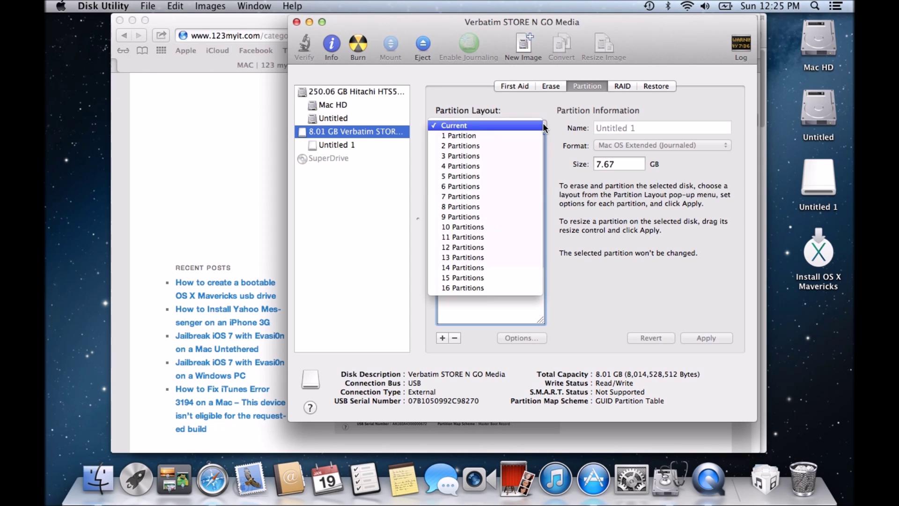
left_click(504, 137)
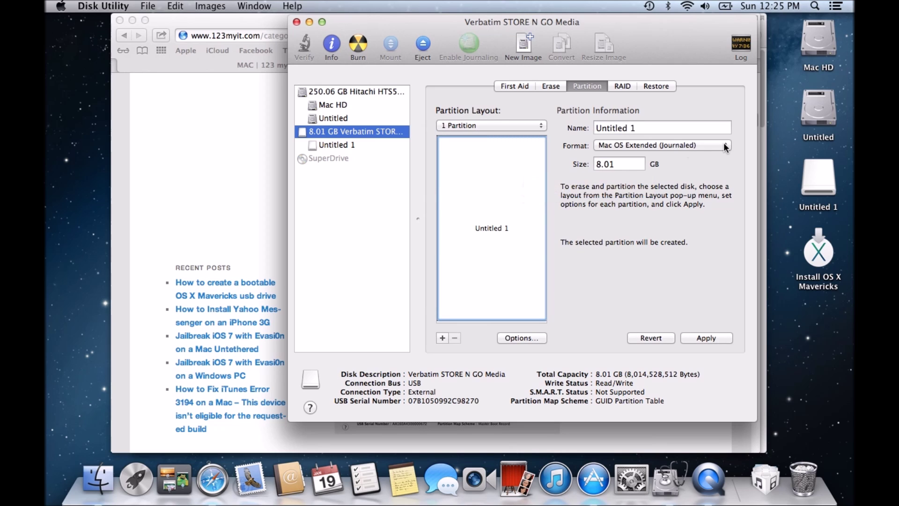
left_click(709, 145)
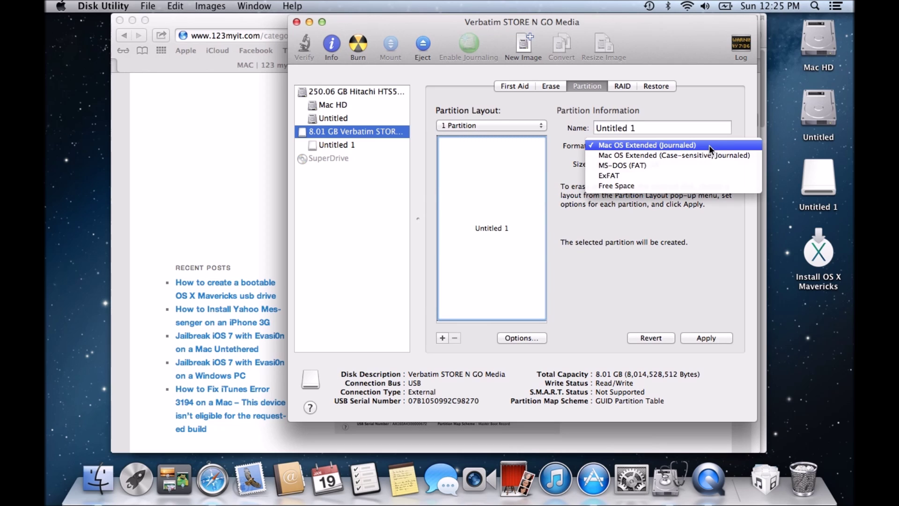
left_click(709, 145)
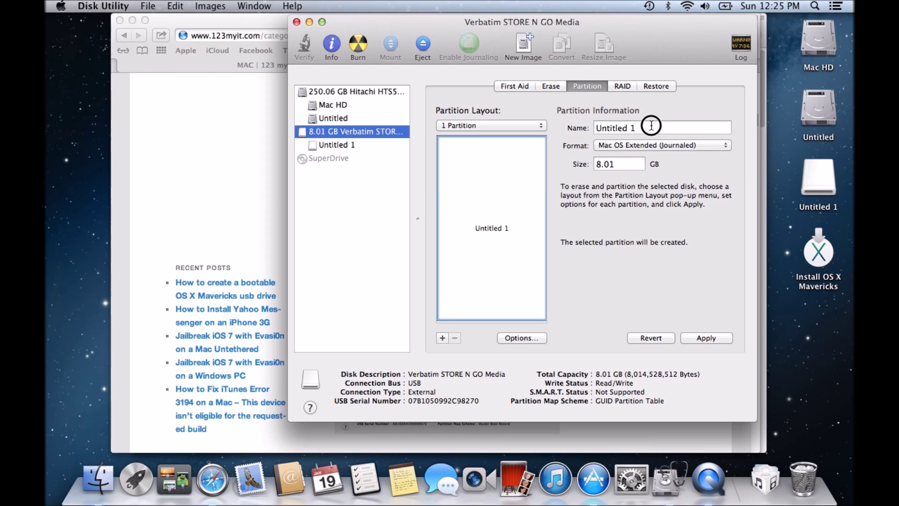
triple_click(651, 127)
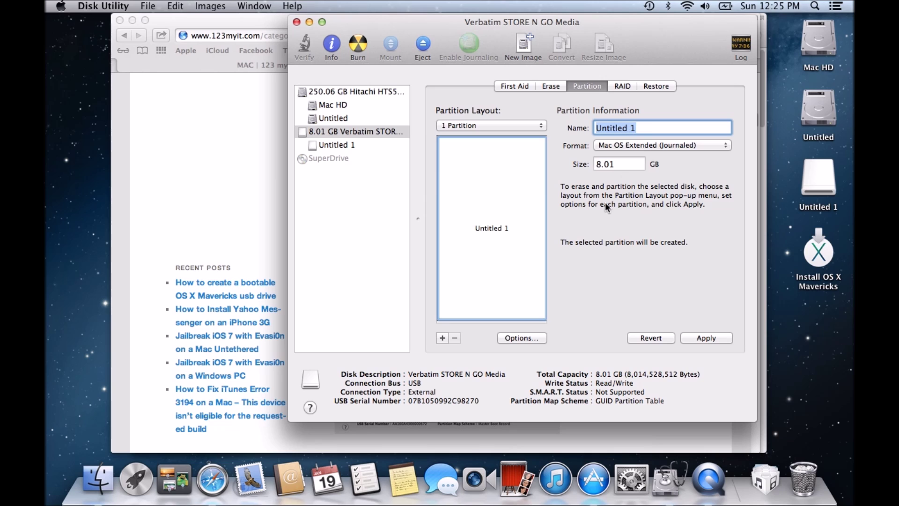
Choose GUID Partition Table, then apply and confirm partitioning the Verbatim drive
left_click(530, 338)
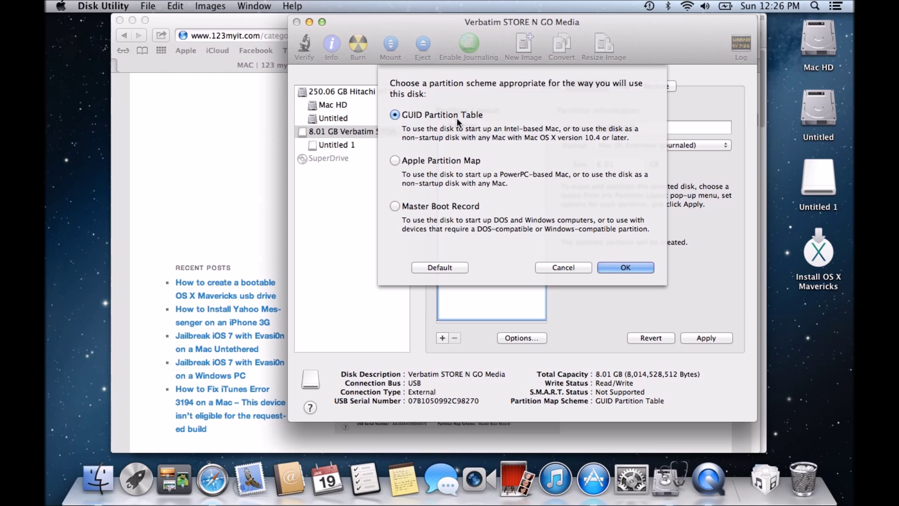
left_click(624, 269)
left_click(707, 338)
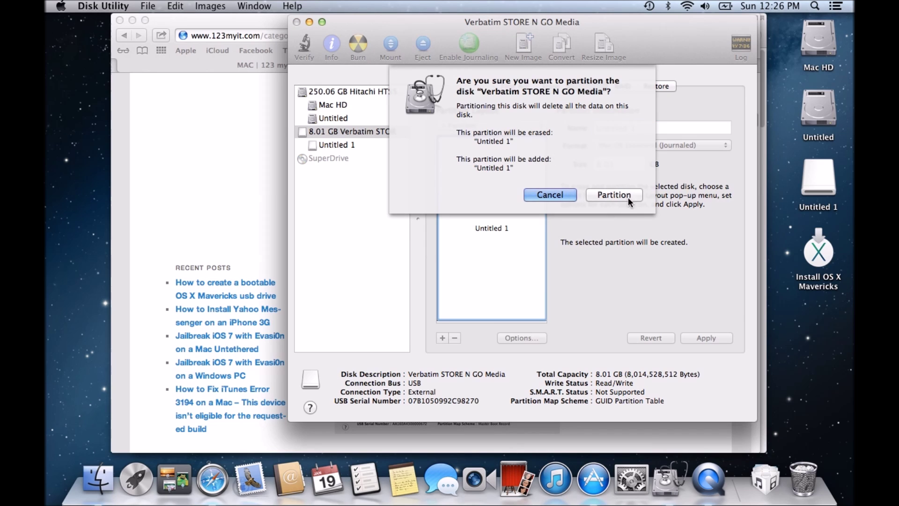
left_click(628, 193)
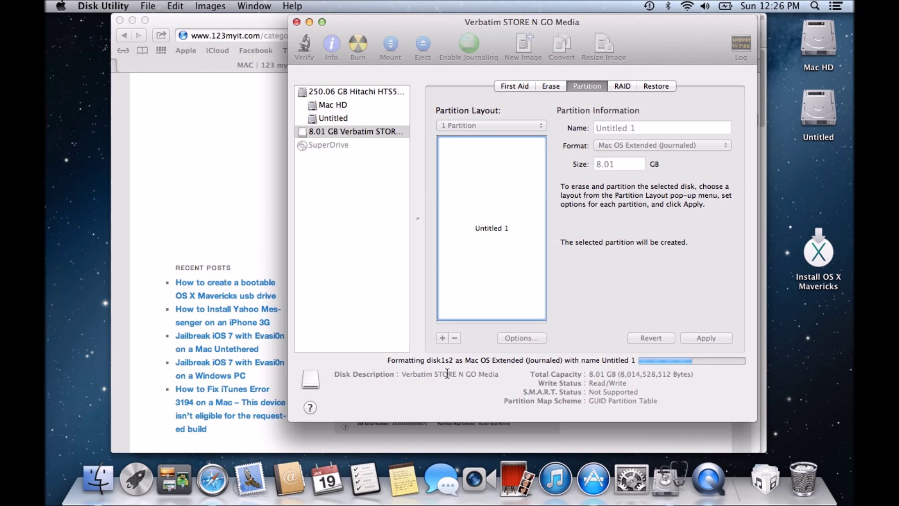
key("super+Tab")
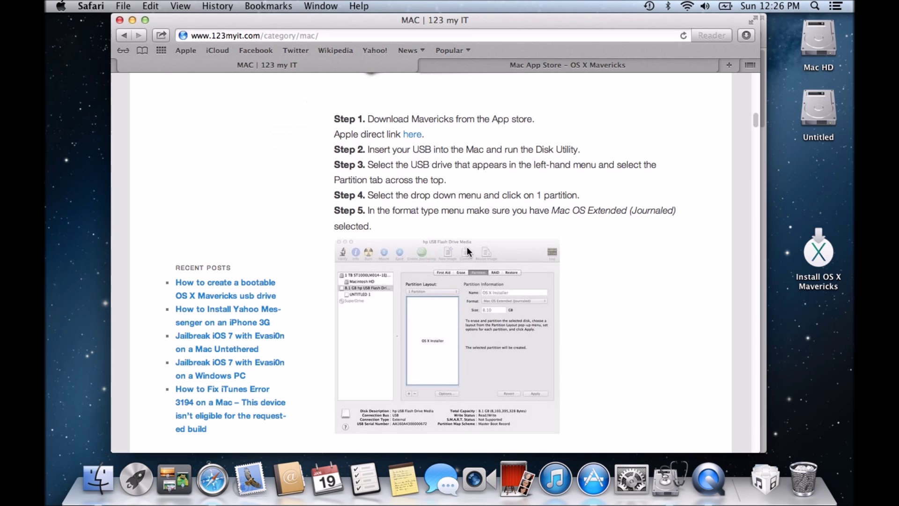
Scroll to Step 7 and launch Terminal through Spotlight, moving its window aside
scroll(470, 249, "down", 1)
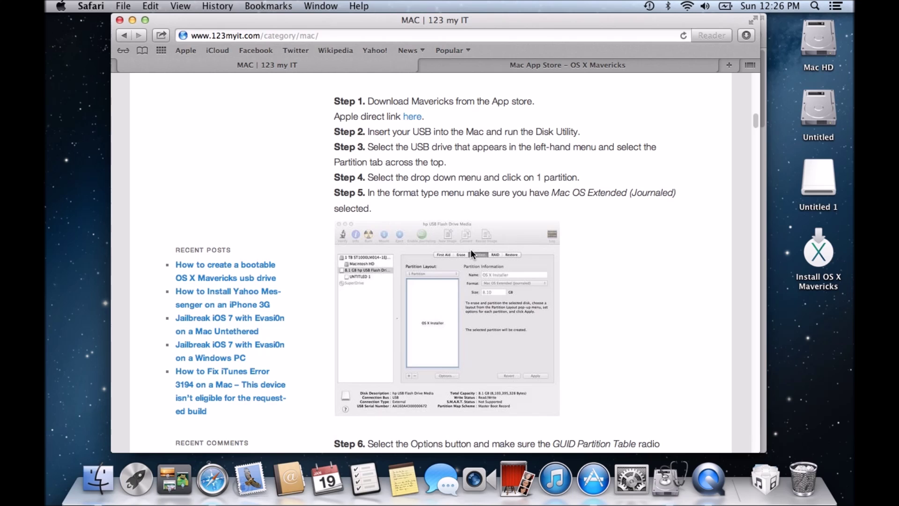
scroll(471, 249, "down", 10)
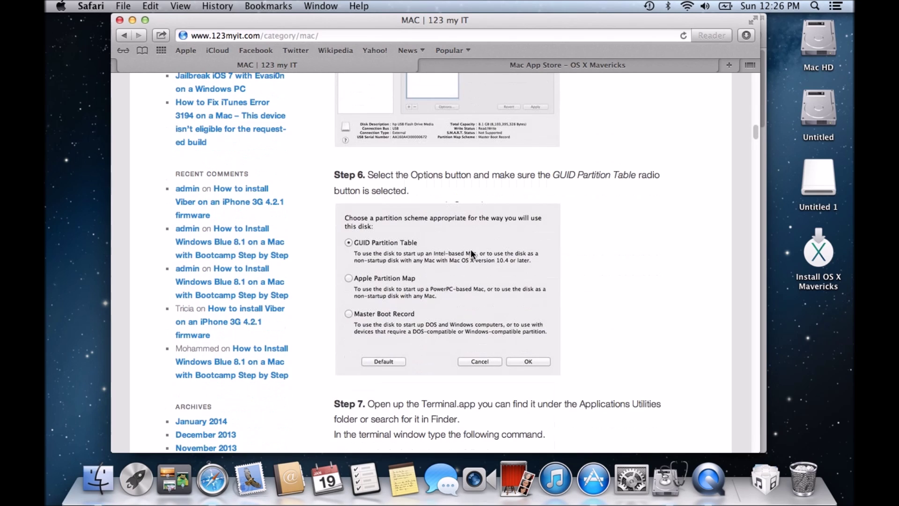
scroll(468, 262, "down", 7)
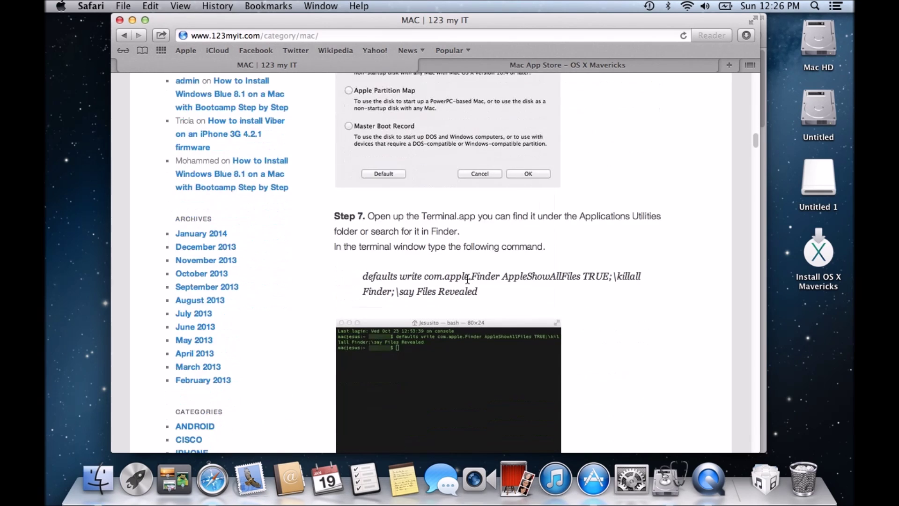
scroll(467, 277, "down", 4)
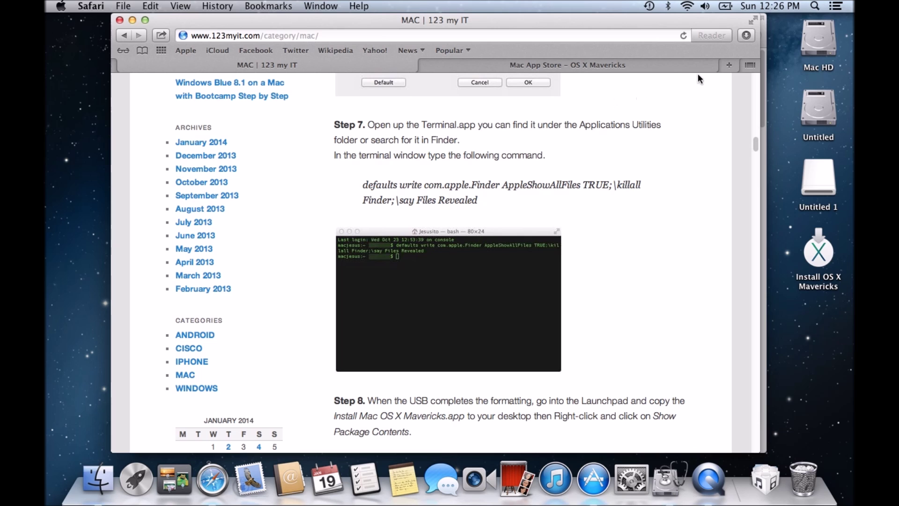
left_click(815, 5)
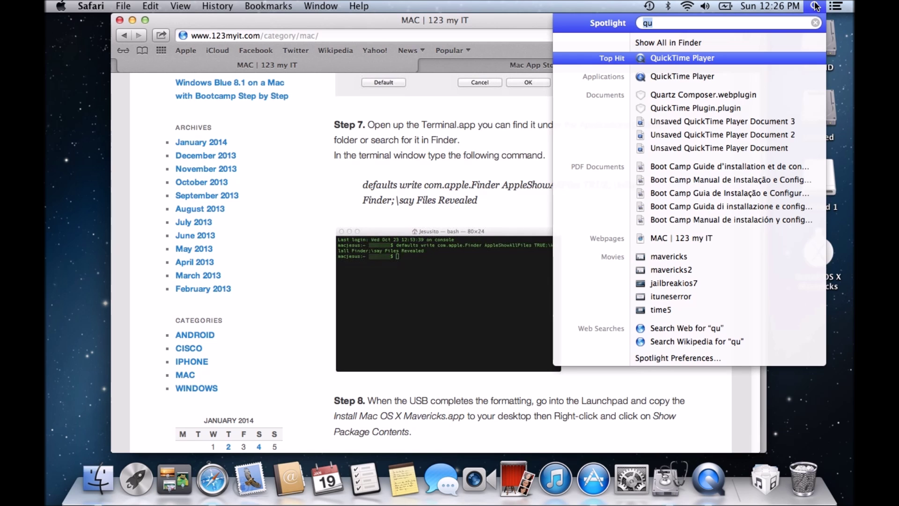
type("terminal")
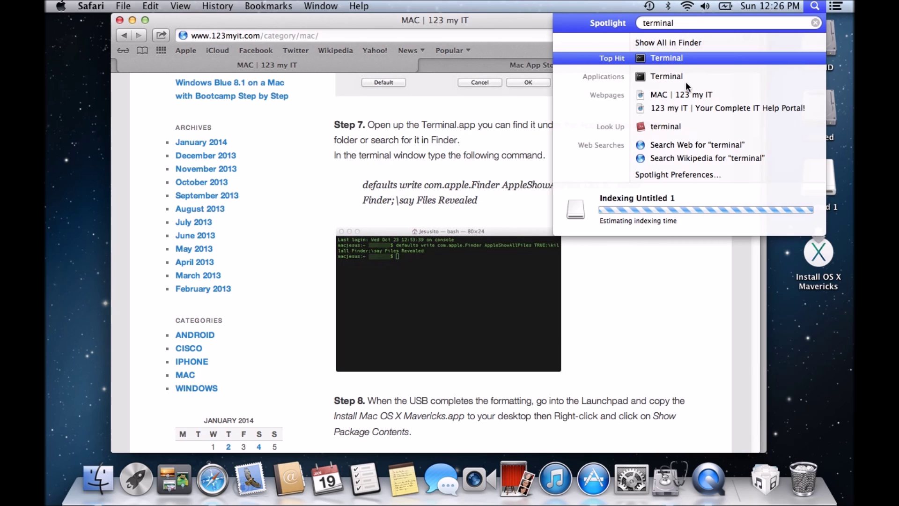
left_click(685, 81)
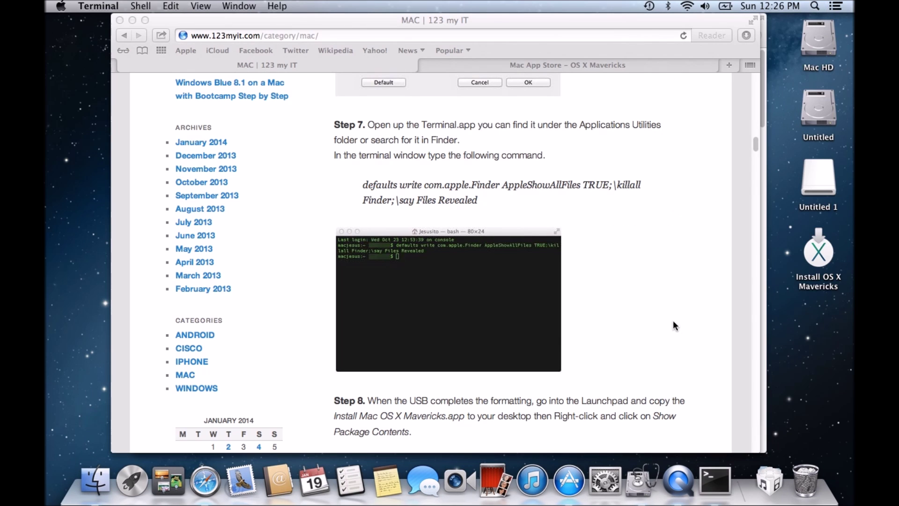
left_click_drag(460, 131, 476, 346)
Copy Step 7's two-line defaults write AppleShowAllFiles command from the guide
left_click(484, 204)
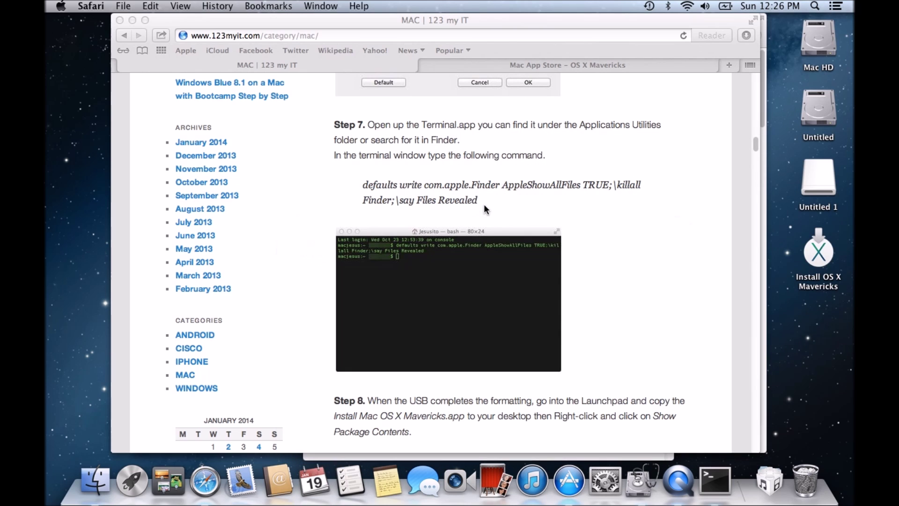
left_click_drag(480, 200, 366, 182)
left_click(366, 183)
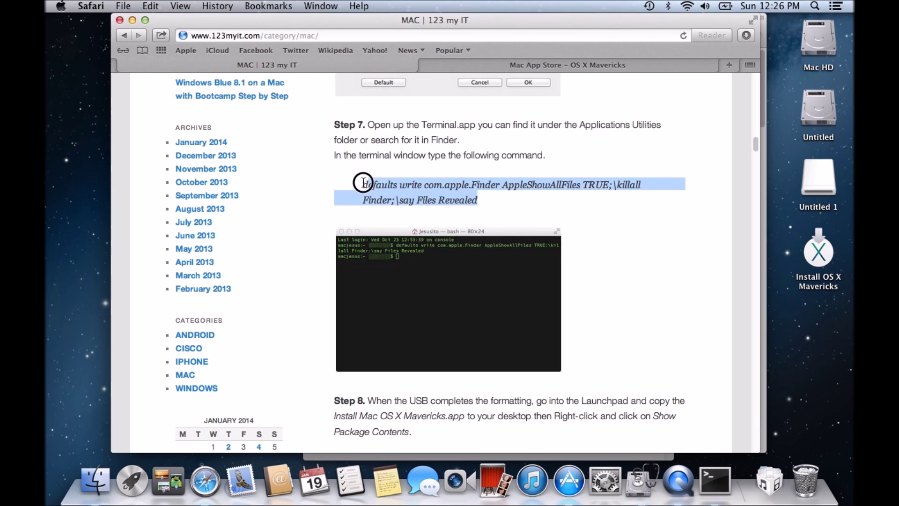
left_click_drag(366, 183, 479, 200)
right_click(448, 188)
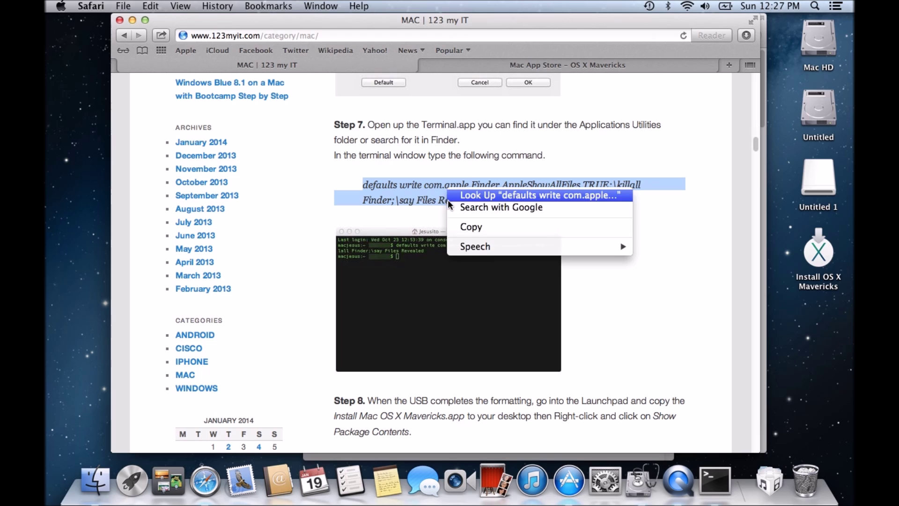
left_click(464, 228)
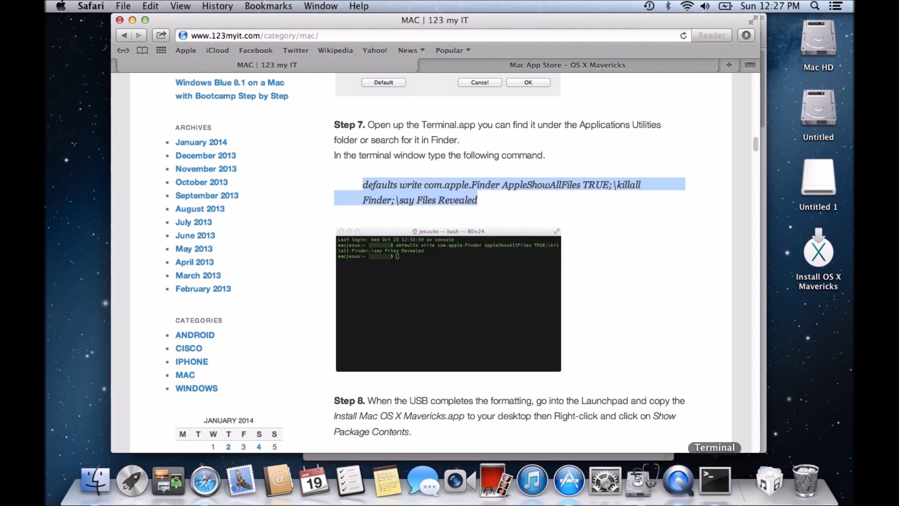
left_click(715, 480)
Run the pasted defaults write AppleShowAllFiles command so hidden files show, then close Terminal
right_click(430, 263)
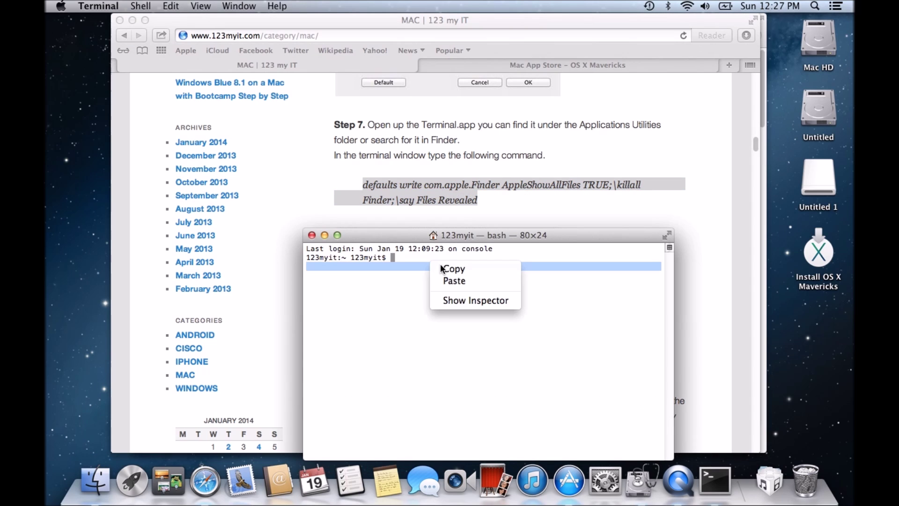
left_click(456, 282)
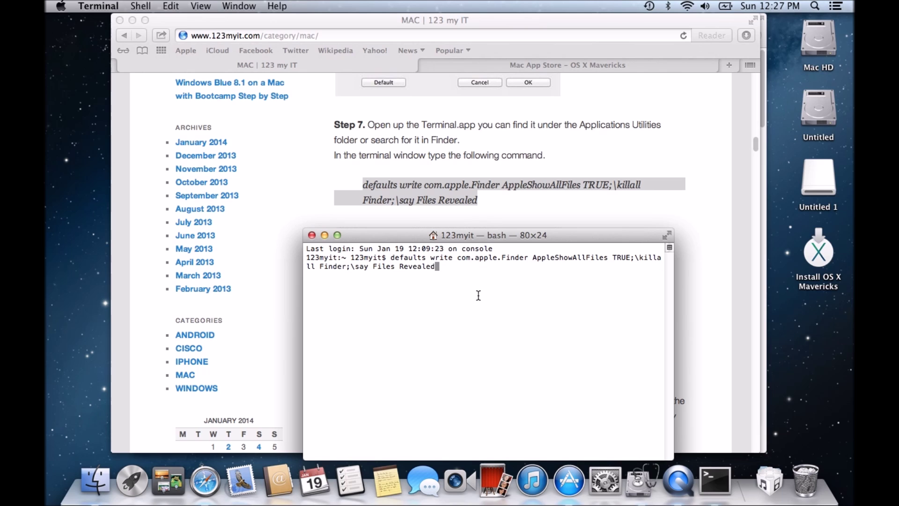
key("Return")
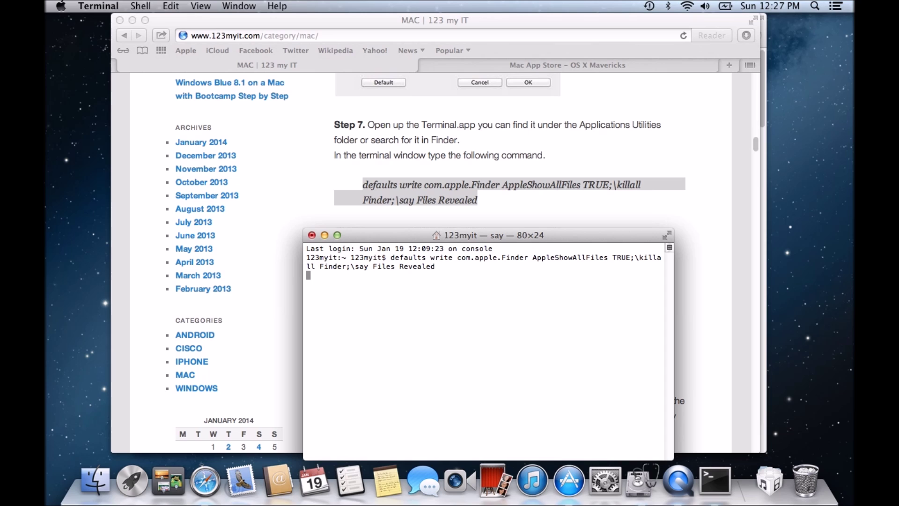
left_click_drag(567, 235, 566, 146)
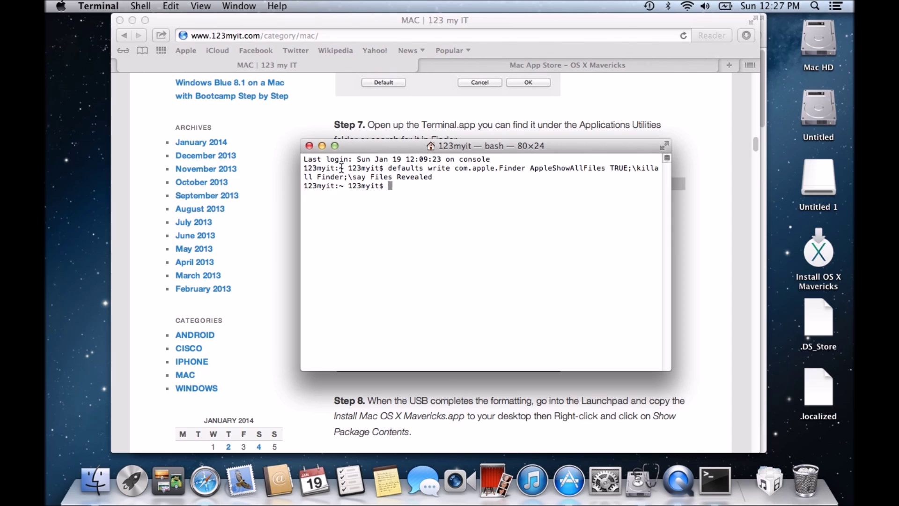
left_click(309, 145)
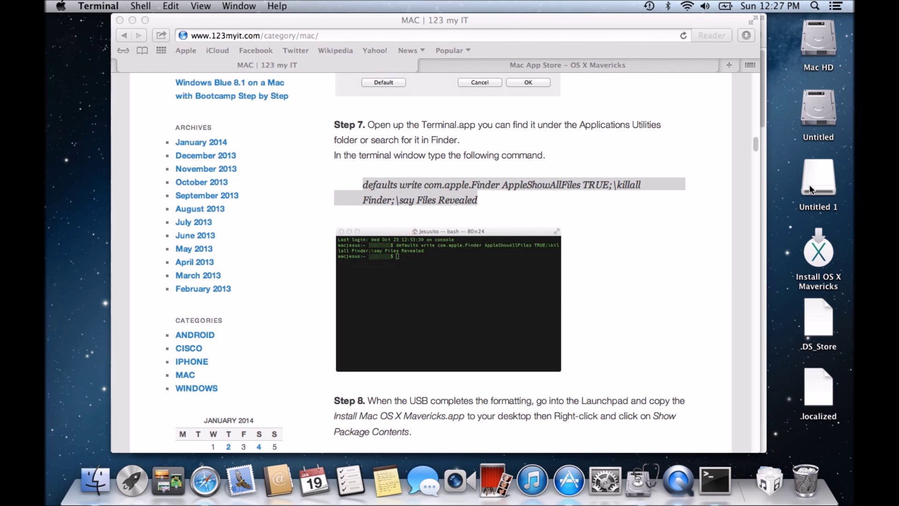
Show the package contents of the Install OS X Mavericks installer
scroll(662, 259, "down", 10)
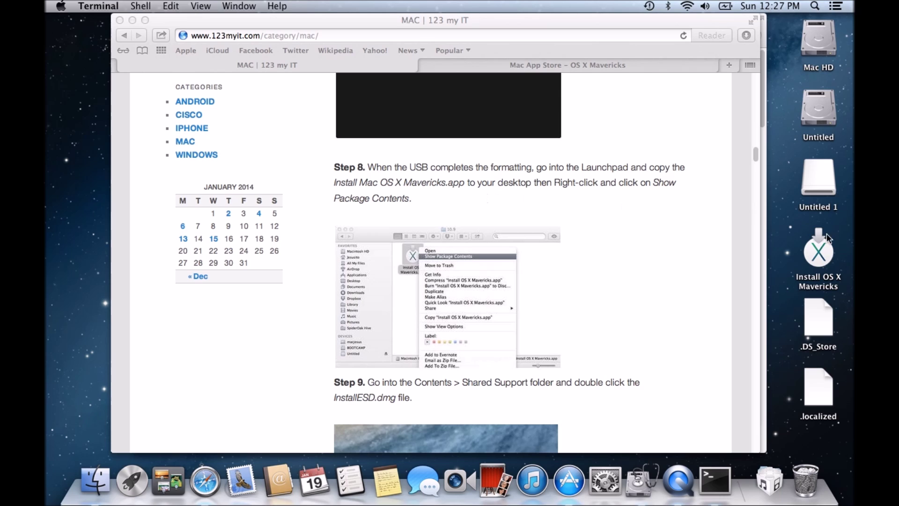
left_click(826, 257)
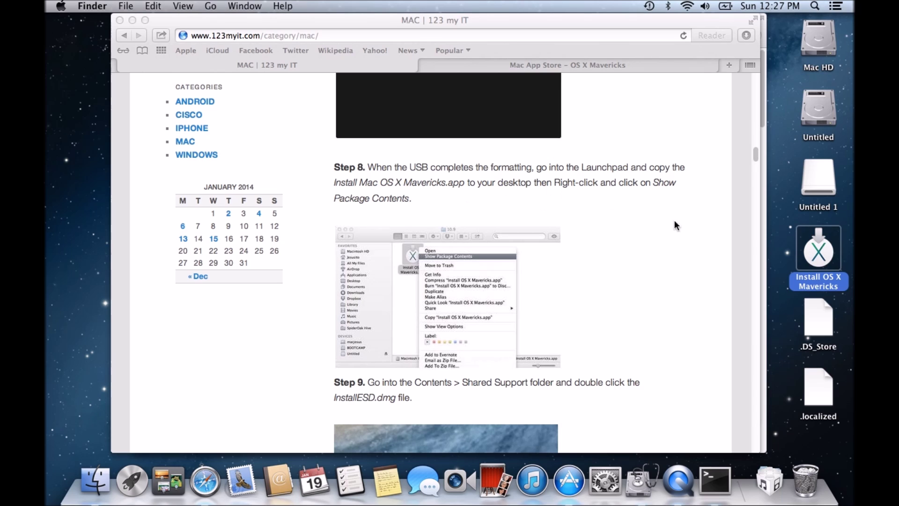
right_click(823, 251)
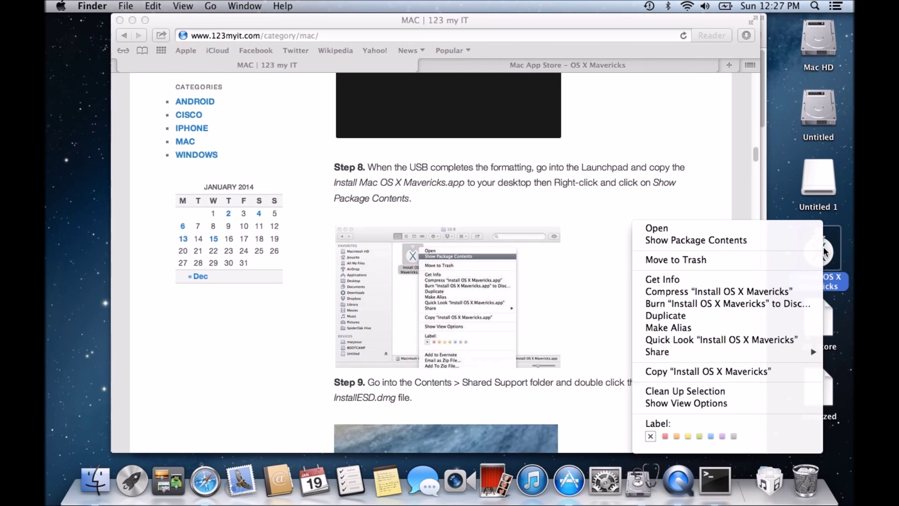
left_click(736, 240)
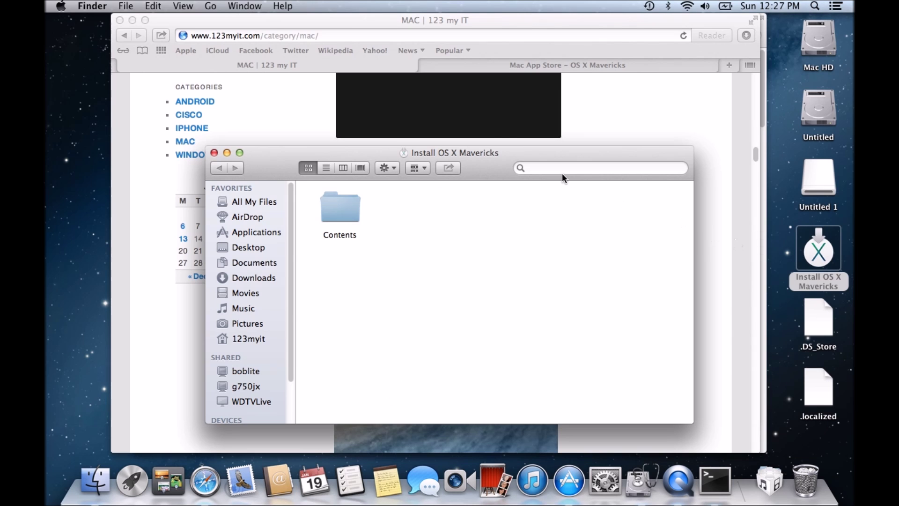
left_click_drag(503, 151, 854, 151)
Open InstallESD.dmg from Contents > SharedSupport so it starts verifying and mounting
double_click(694, 204)
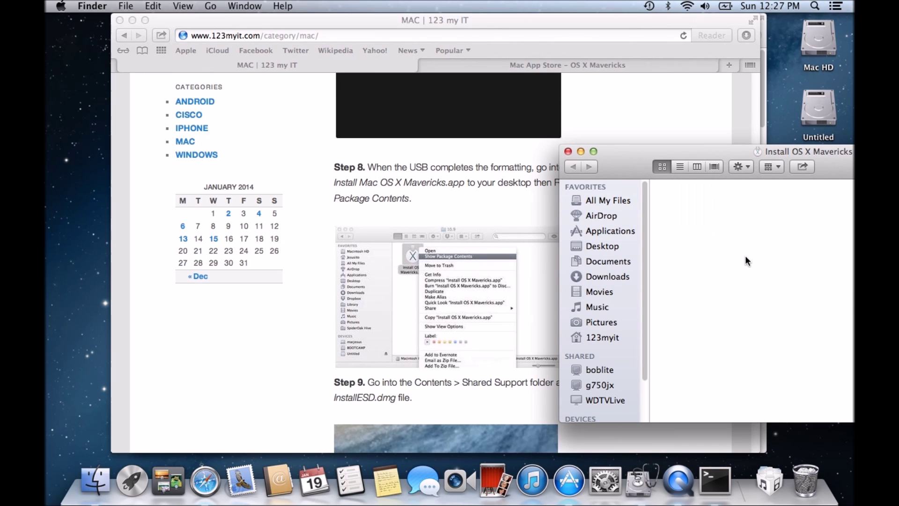
left_click_drag(842, 163, 559, 85)
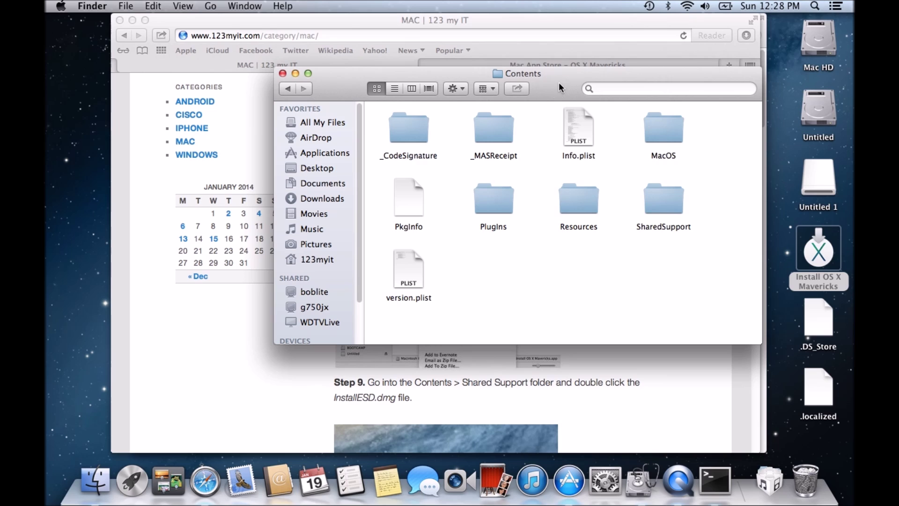
double_click(668, 203)
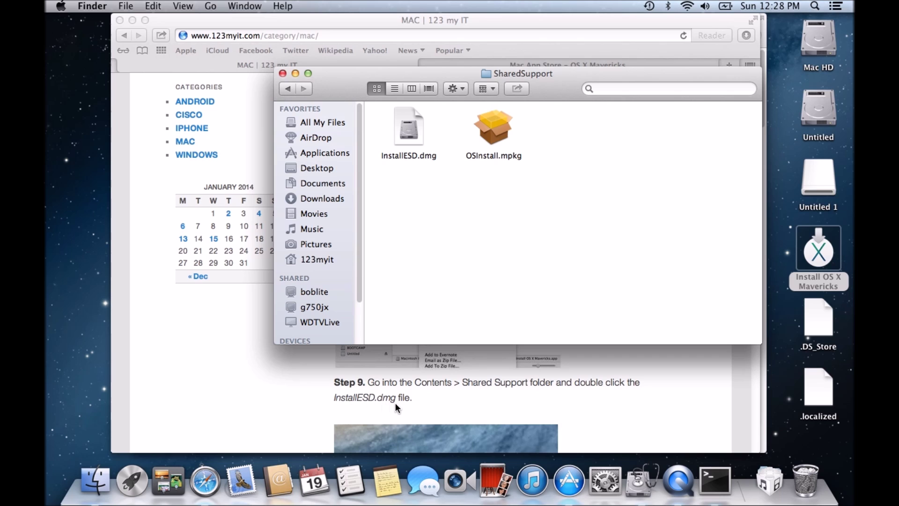
left_click(405, 113)
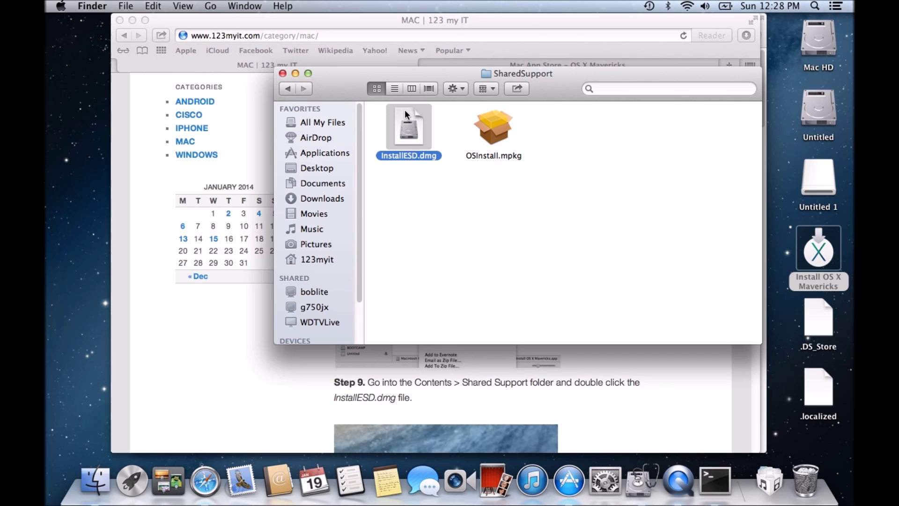
double_click(405, 112)
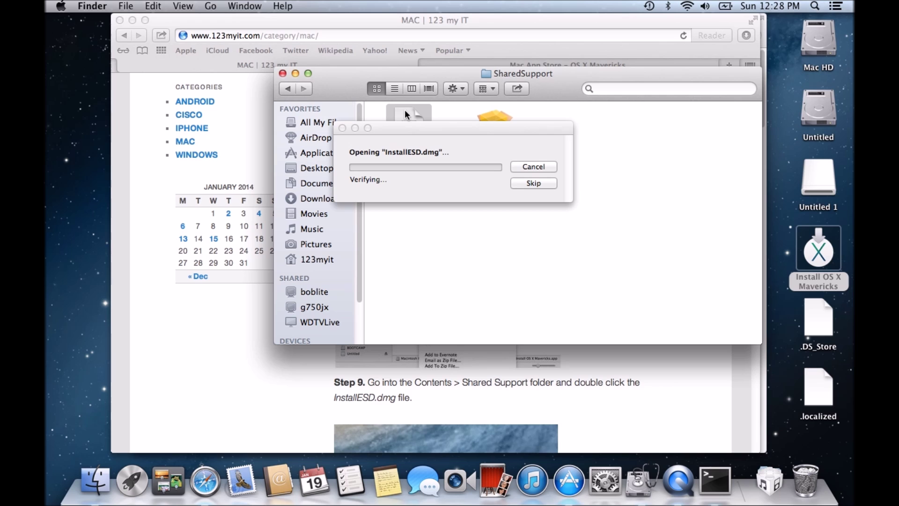
left_click(645, 410)
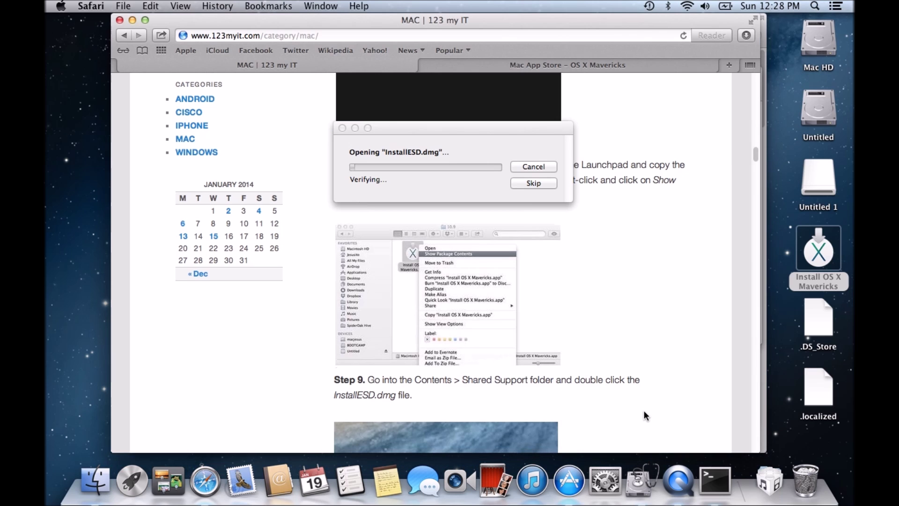
scroll(644, 410, "down", 2)
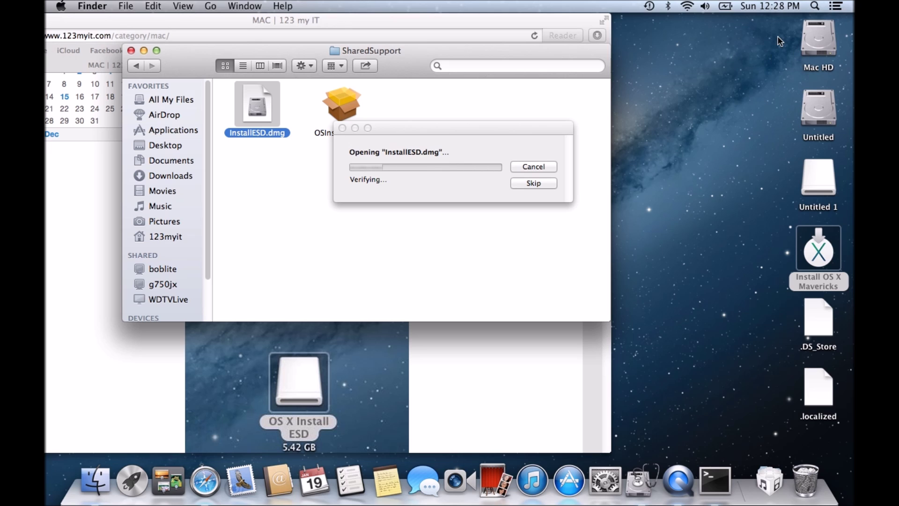
Scroll the Safari tutorial down to Steps 10–12
left_click_drag(223, 29, 271, 21)
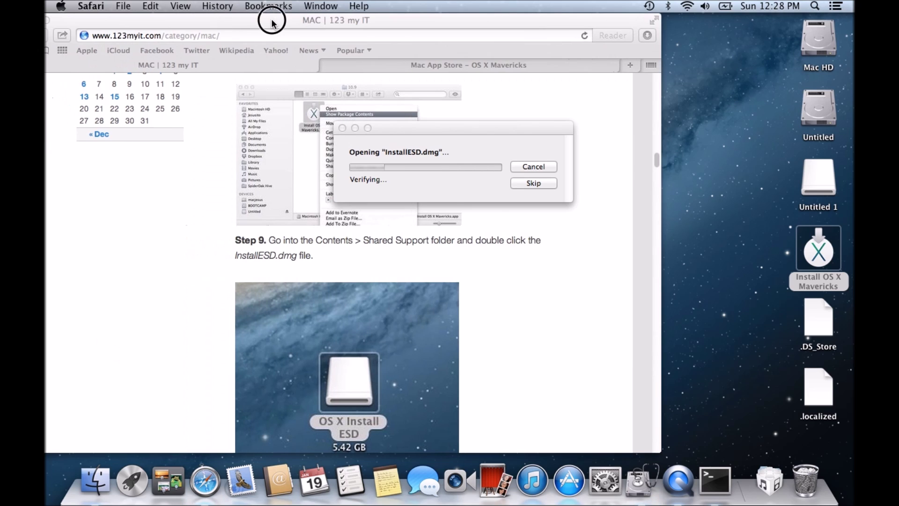
scroll(431, 309, "down", 5)
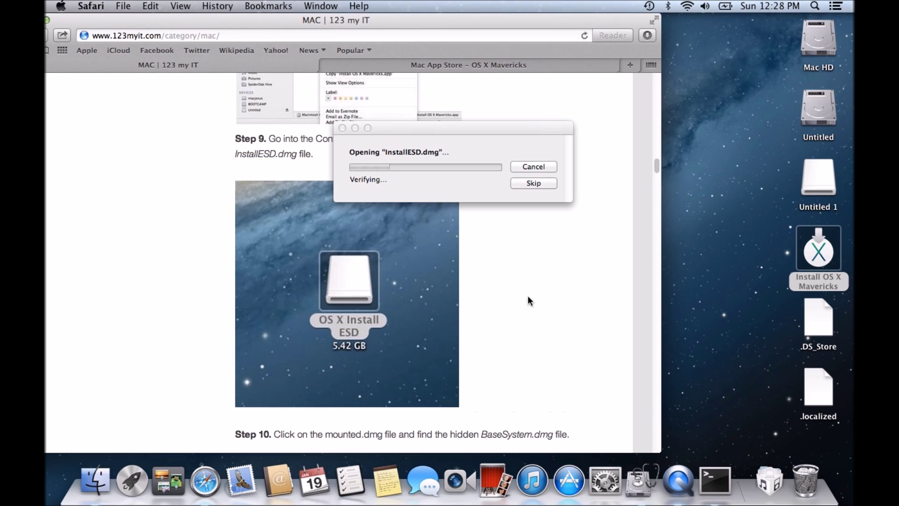
scroll(527, 301, "down", 4)
scroll(528, 300, "down", 4)
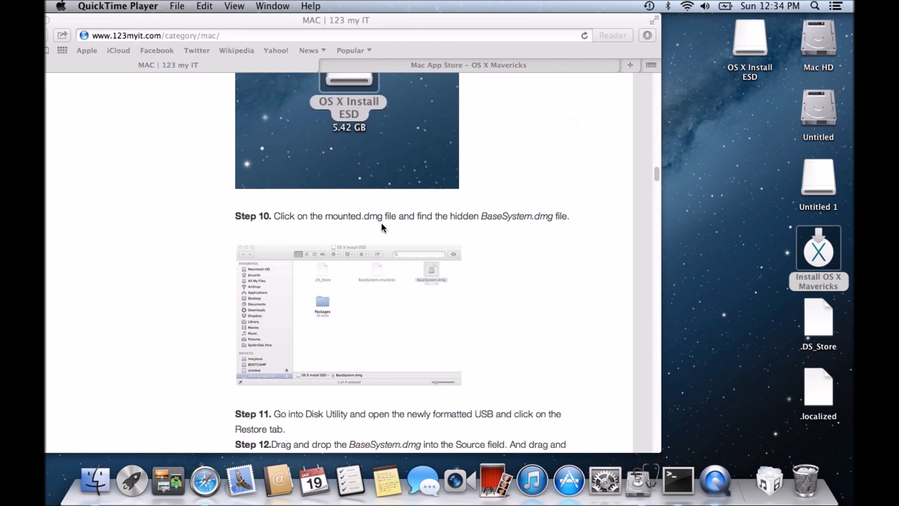
Open the OS X Install ESD desktop volume and place its window at the upper right
double_click(747, 51)
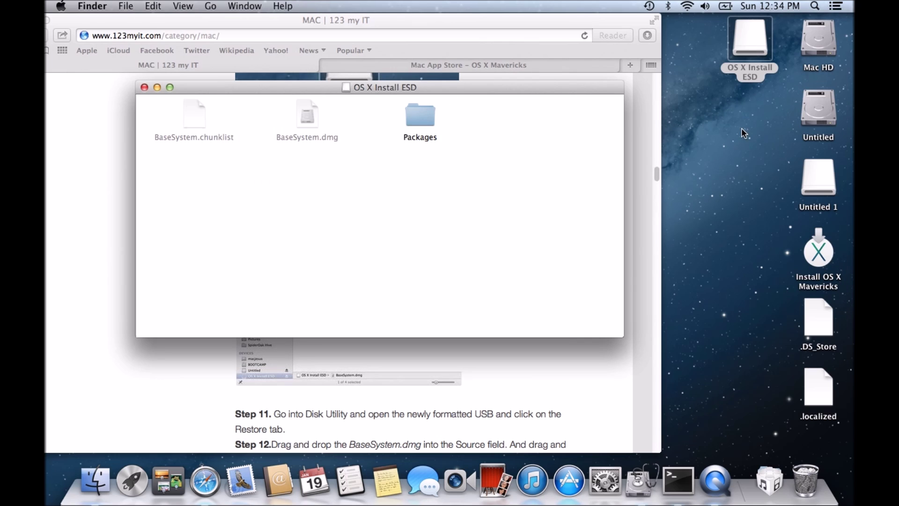
left_click_drag(542, 87, 723, 253)
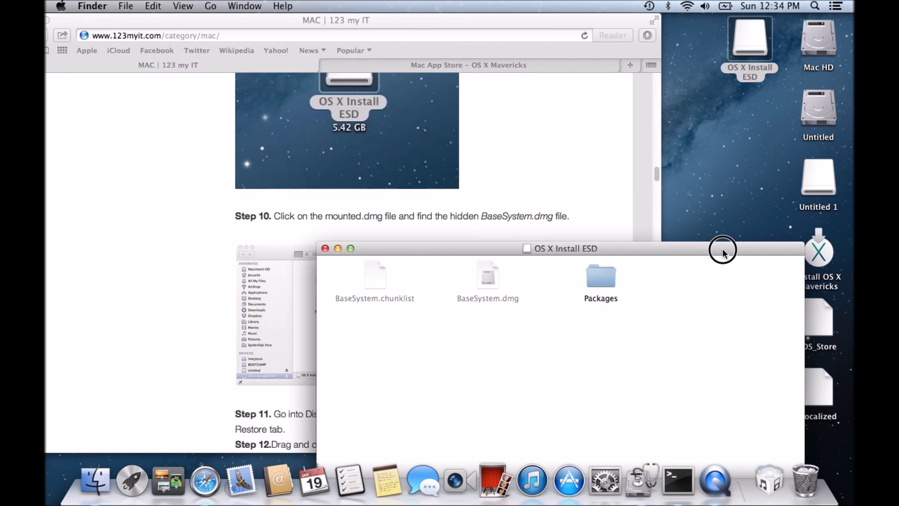
left_click_drag(635, 251, 825, 166)
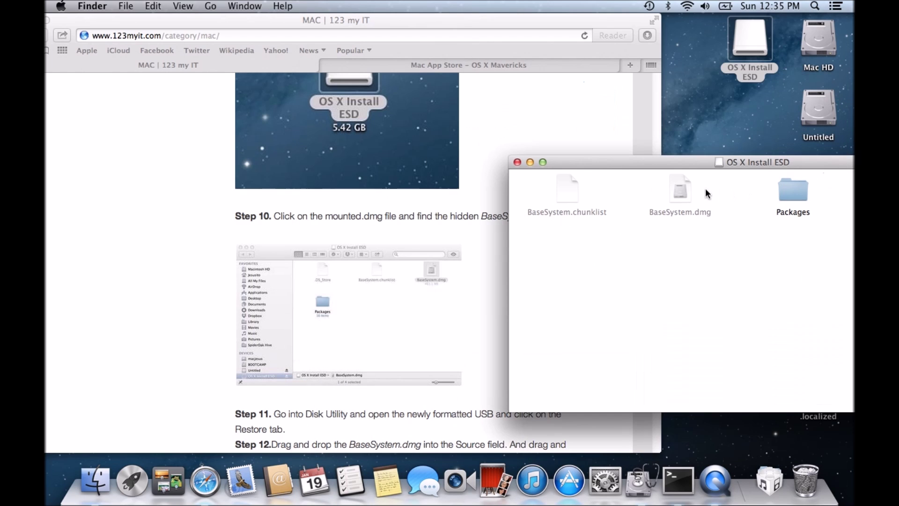
left_click(680, 190)
left_click_drag(676, 162, 716, 128)
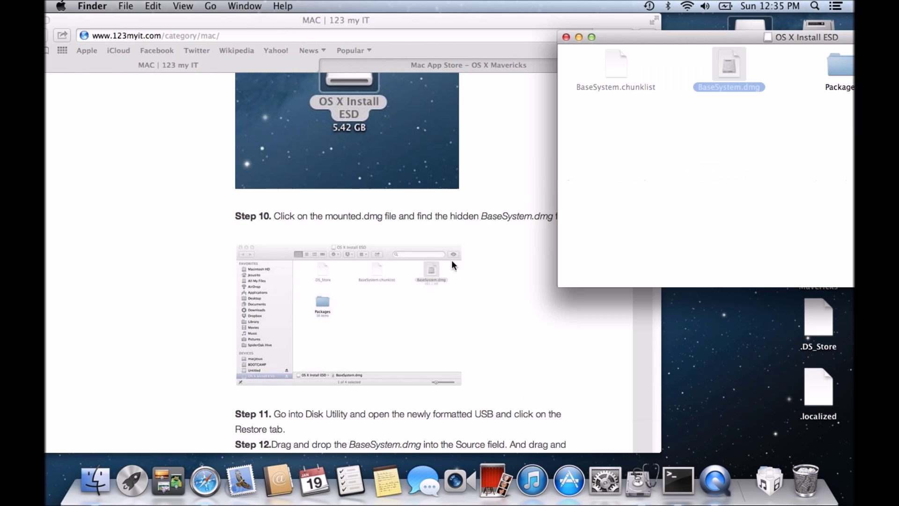
In Disk Utility's Restore tab, set BaseSystem.dmg as source and Untitled 1 as destination
left_click(640, 480)
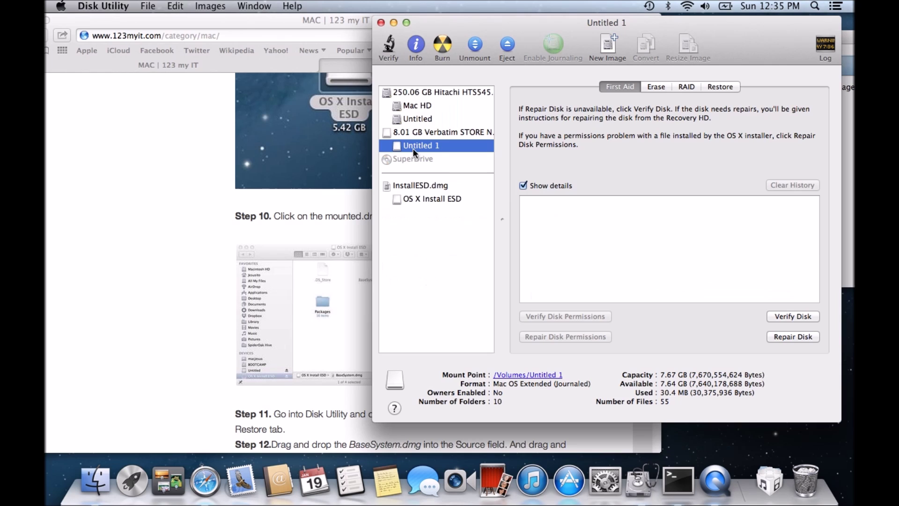
left_click(717, 86)
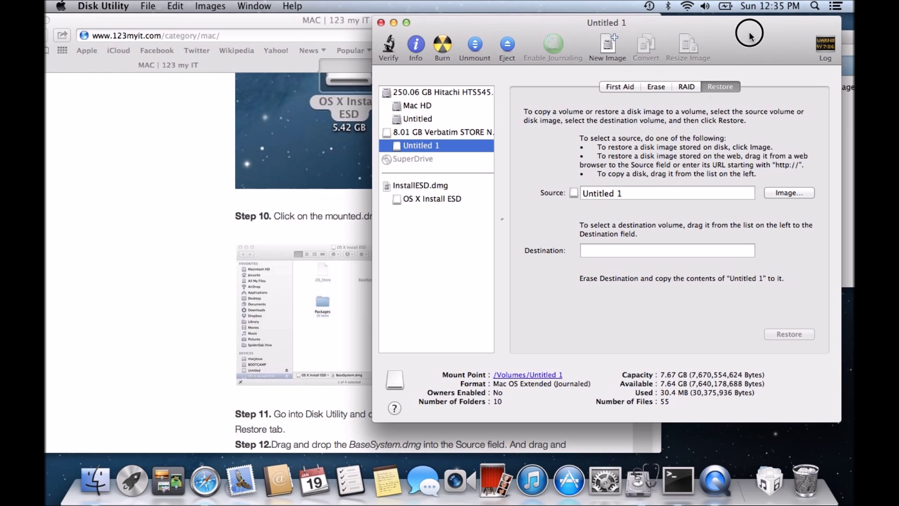
left_click_drag(749, 24, 493, 22)
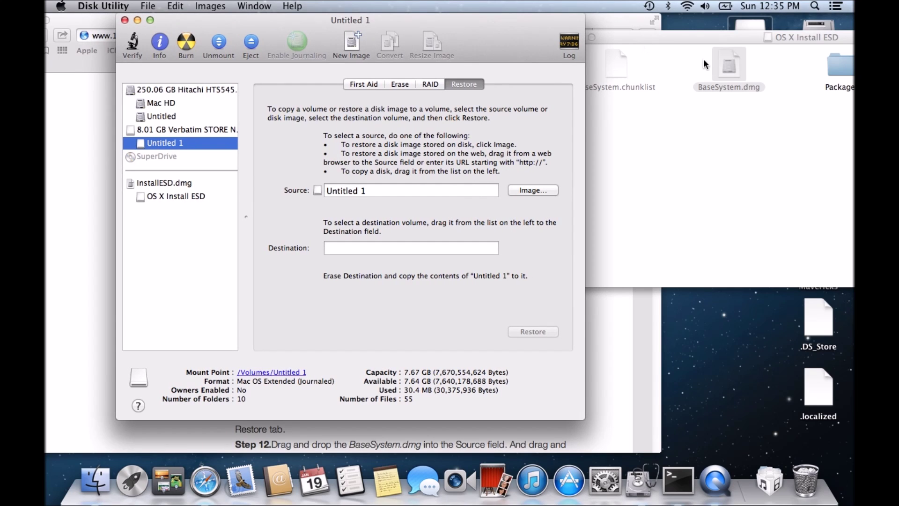
left_click_drag(731, 63, 384, 191)
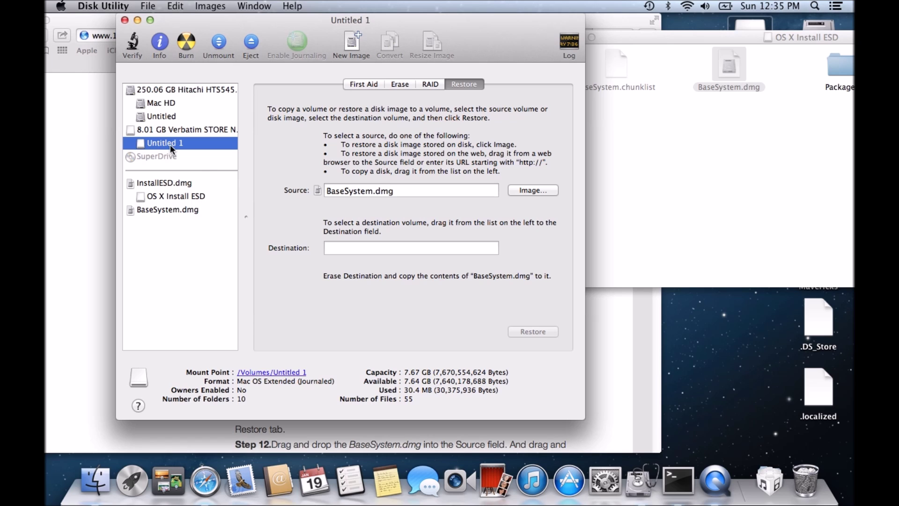
left_click_drag(170, 144, 377, 251)
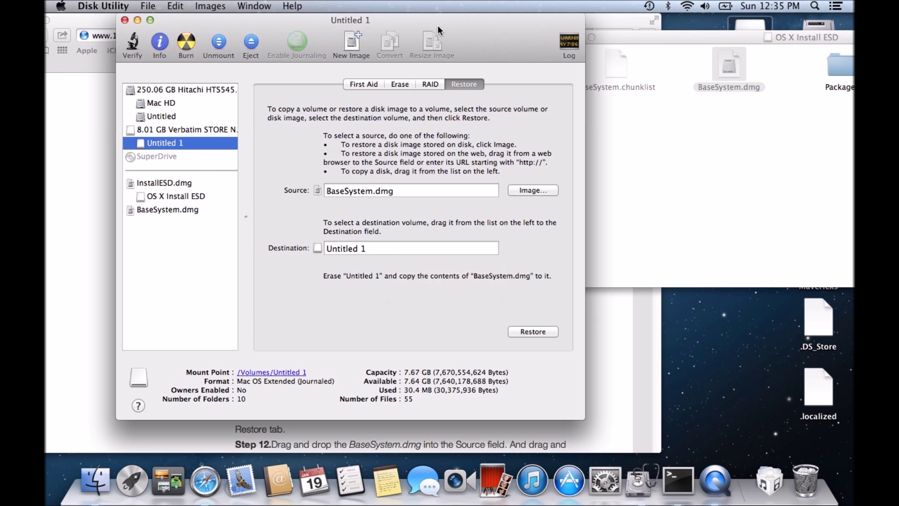
left_click_drag(437, 25, 710, 24)
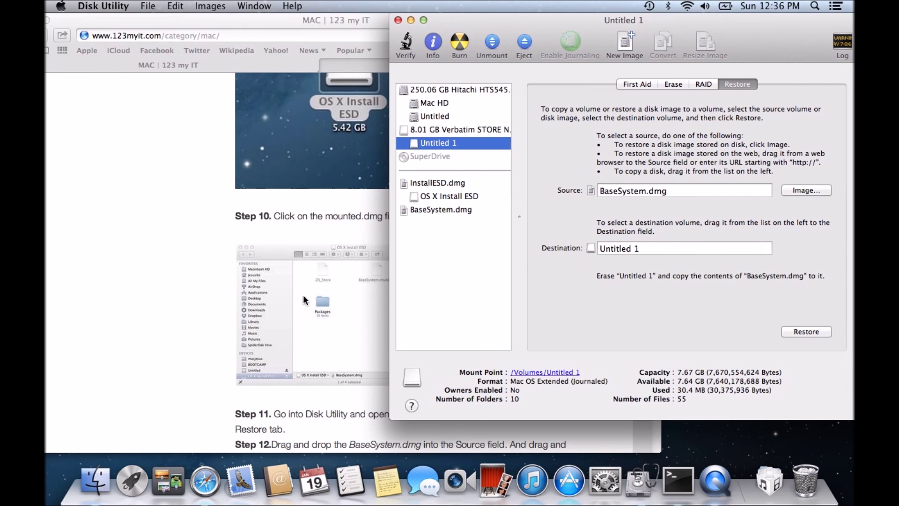
left_click(198, 291)
scroll(335, 336, "up", 1)
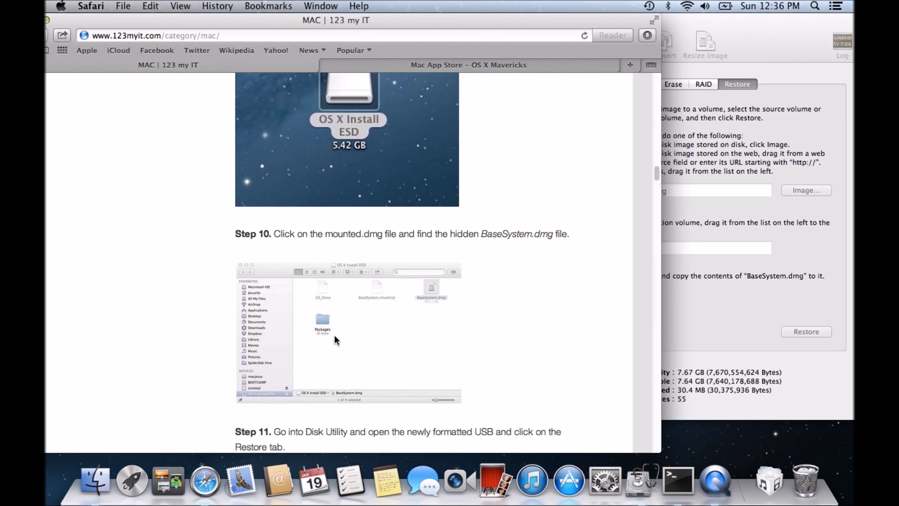
Review guide Steps 12–13, then start restoring BaseSystem.dmg onto Untitled 1
scroll(335, 335, "down", 5)
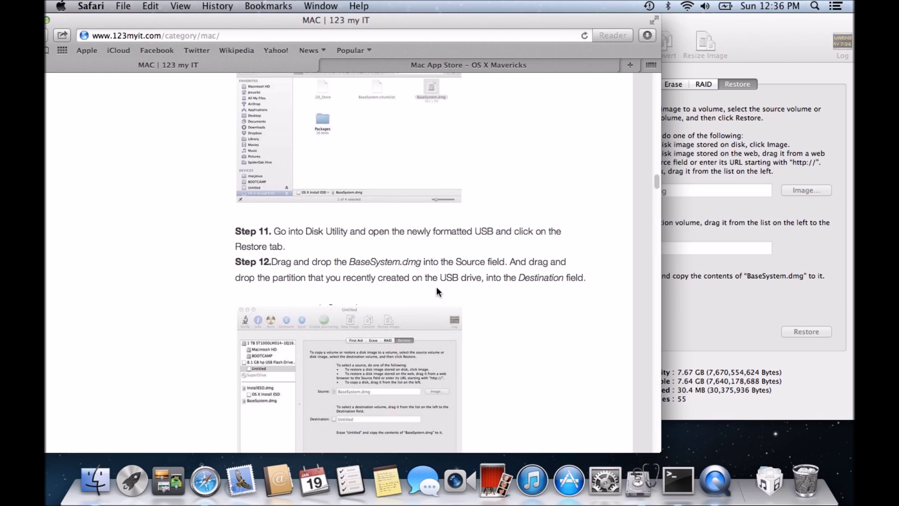
left_click(810, 181)
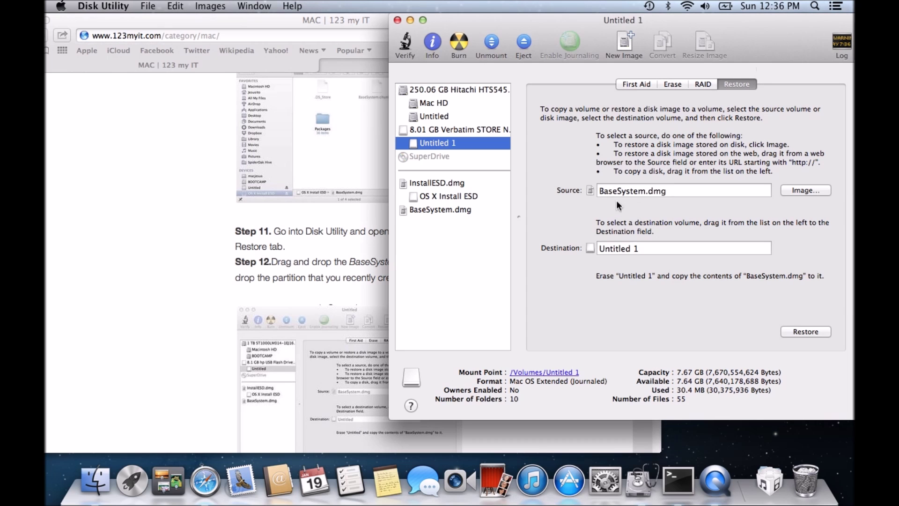
left_click(187, 295)
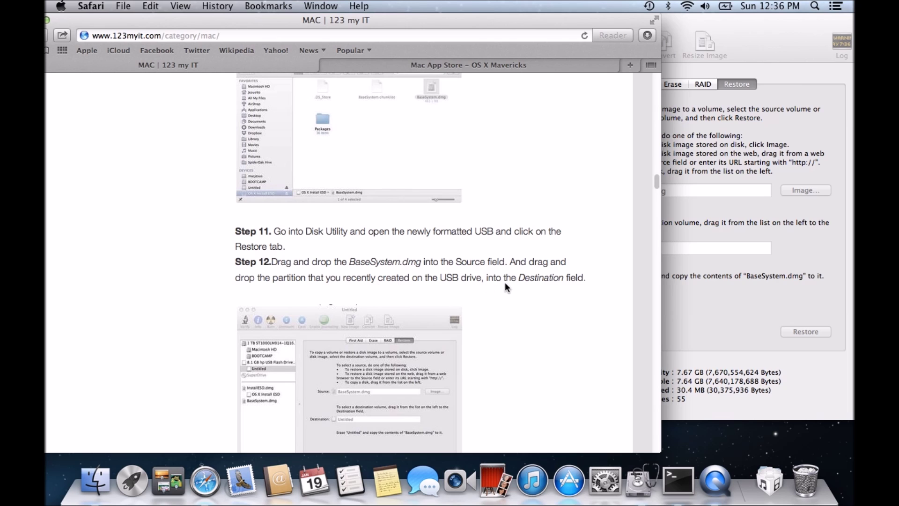
left_click(765, 76)
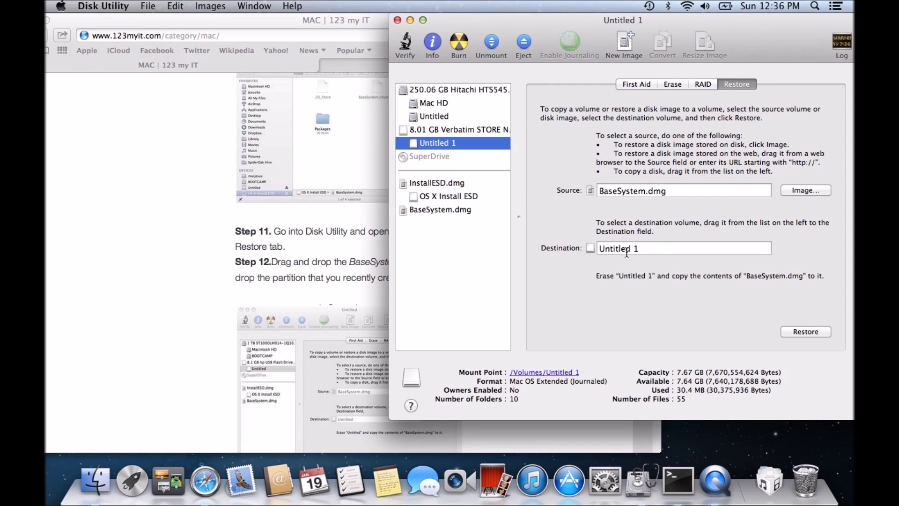
left_click(197, 238)
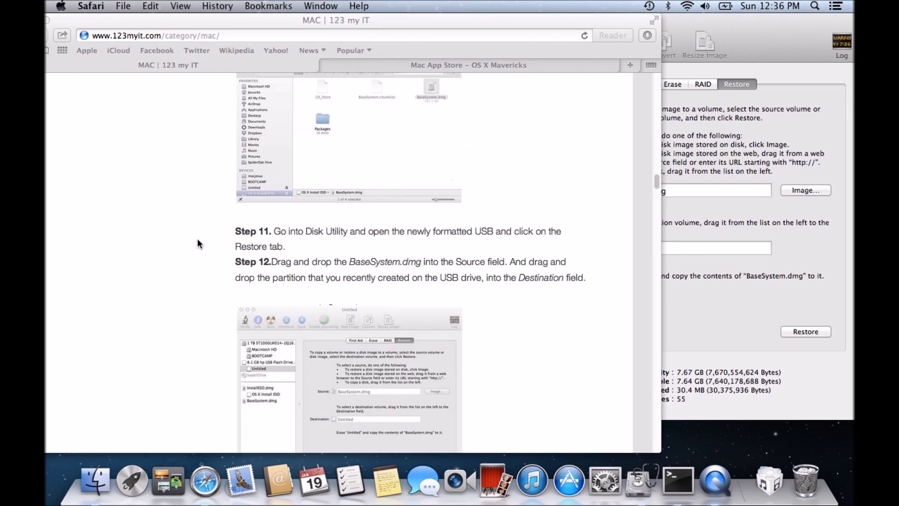
scroll(487, 299, "down", 5)
scroll(488, 299, "down", 4)
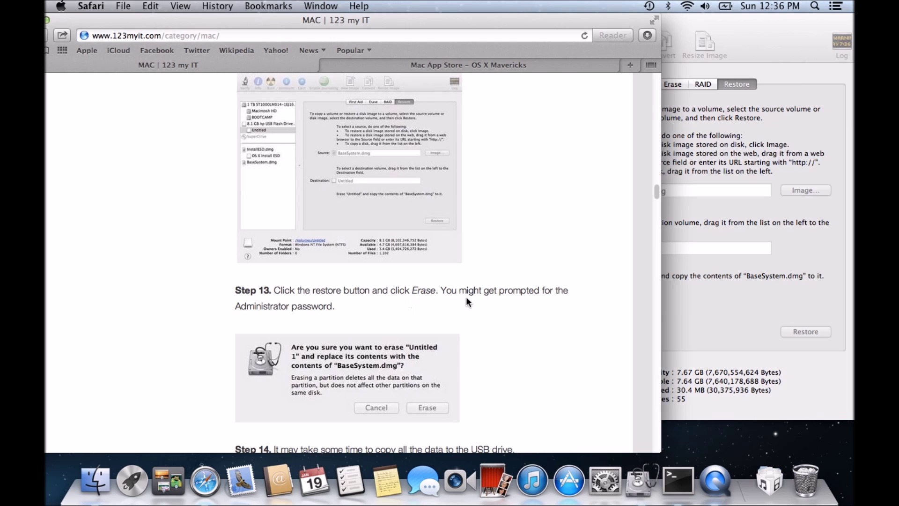
left_click(759, 299)
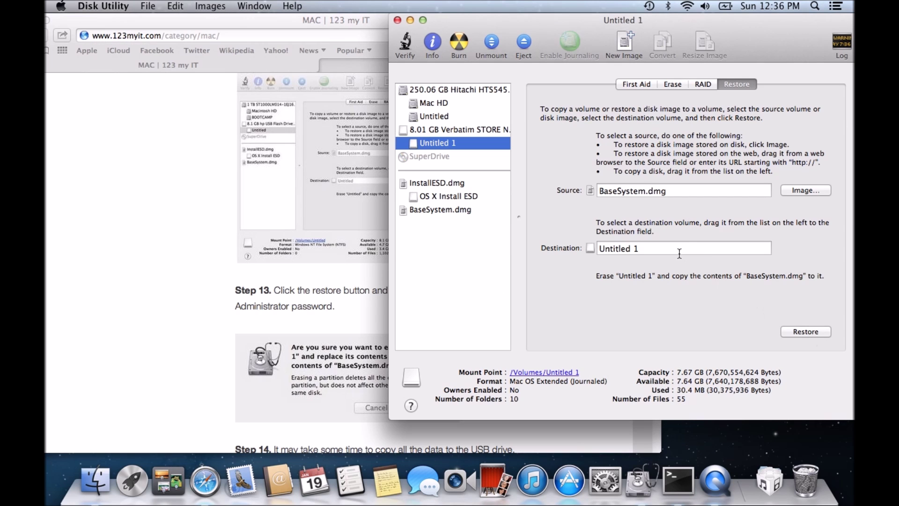
left_click(812, 331)
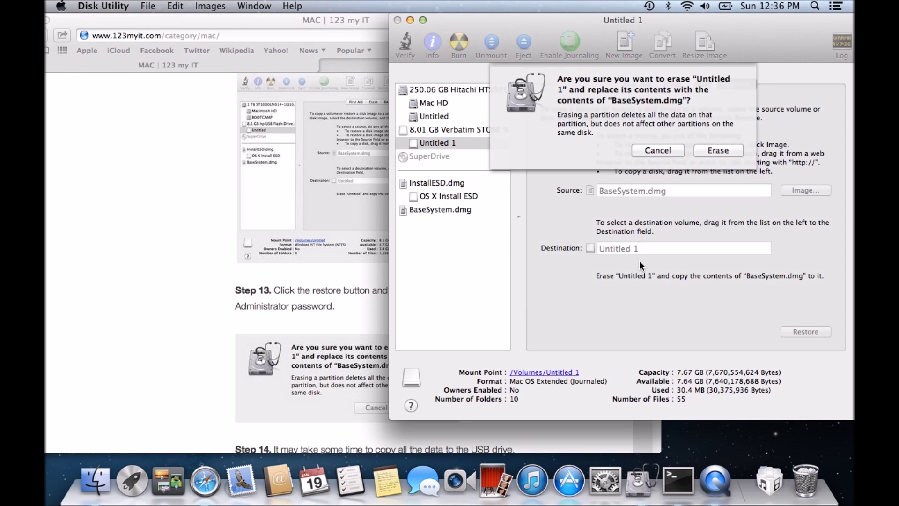
Confirm erasing Untitled 1 and enter the administrator password to begin copying
left_click(720, 150)
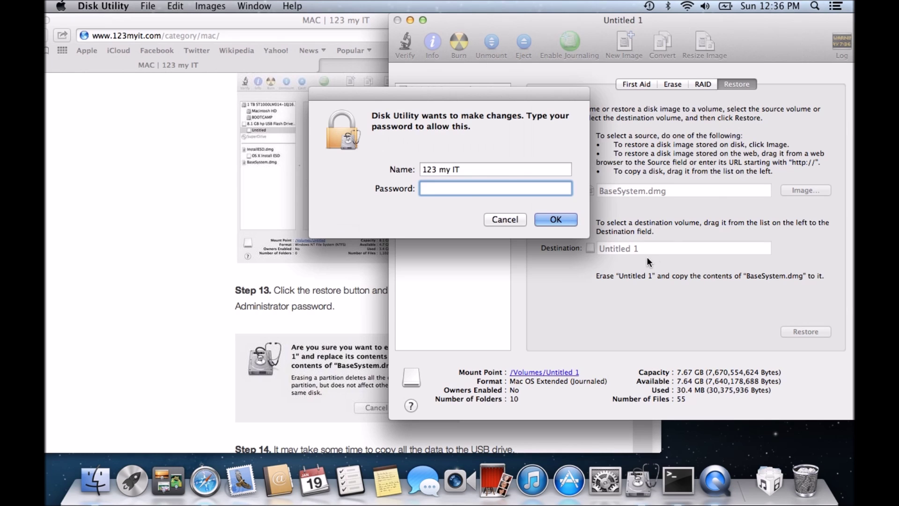
type("•••")
key("Return")
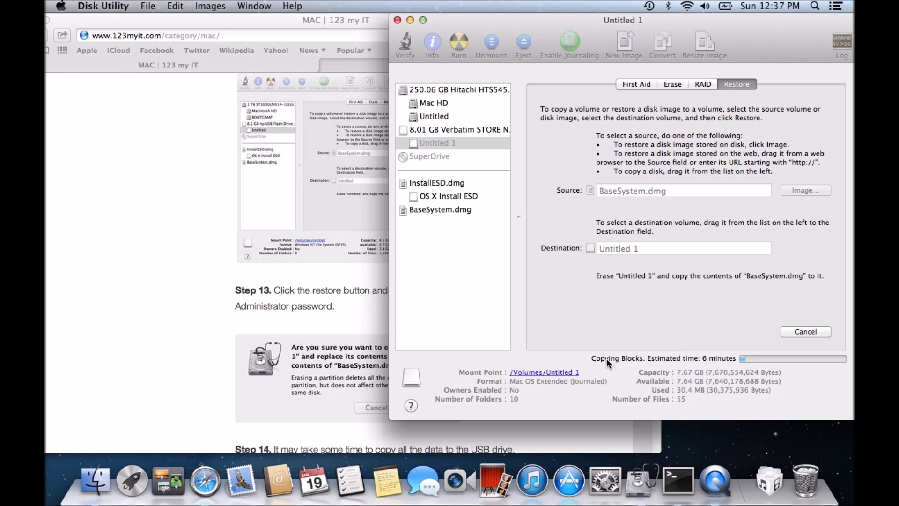
left_click(182, 282)
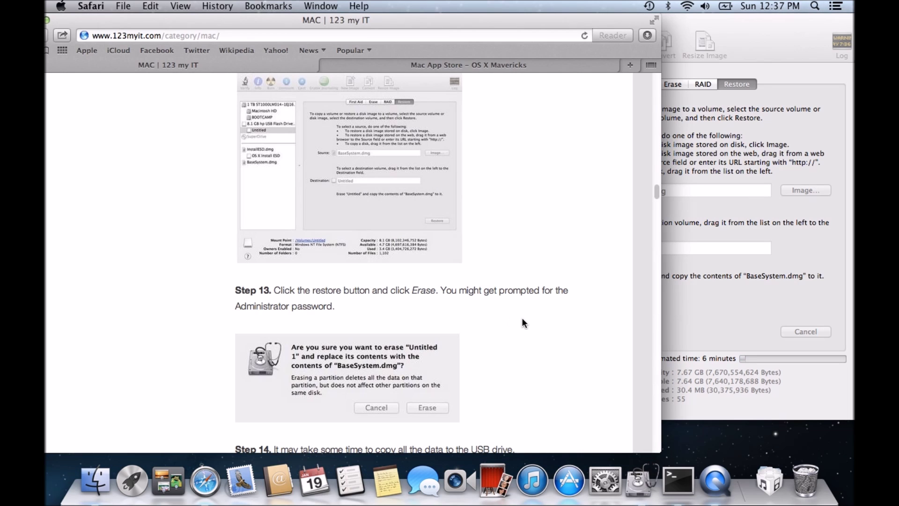
Scroll the guide to Steps 14–16 while checking Disk Utility's restore progress
scroll(521, 317, "down", 5)
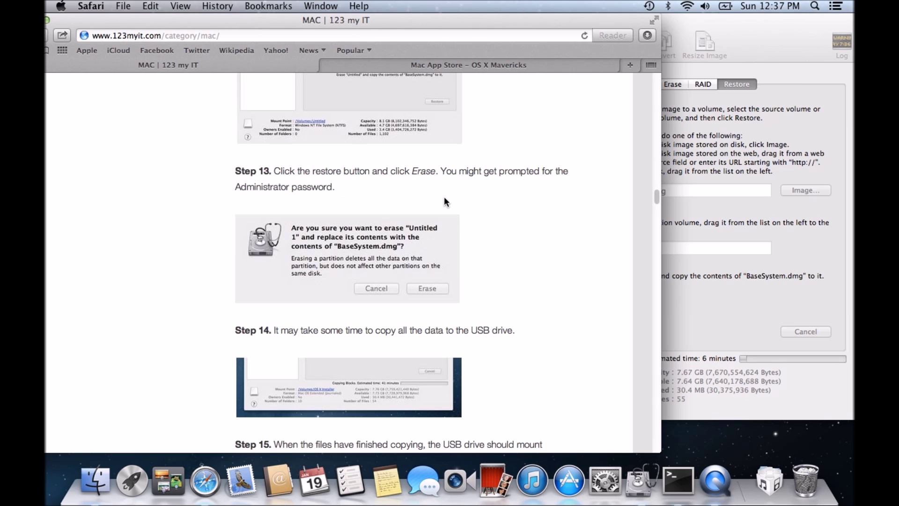
scroll(536, 285, "down", 3)
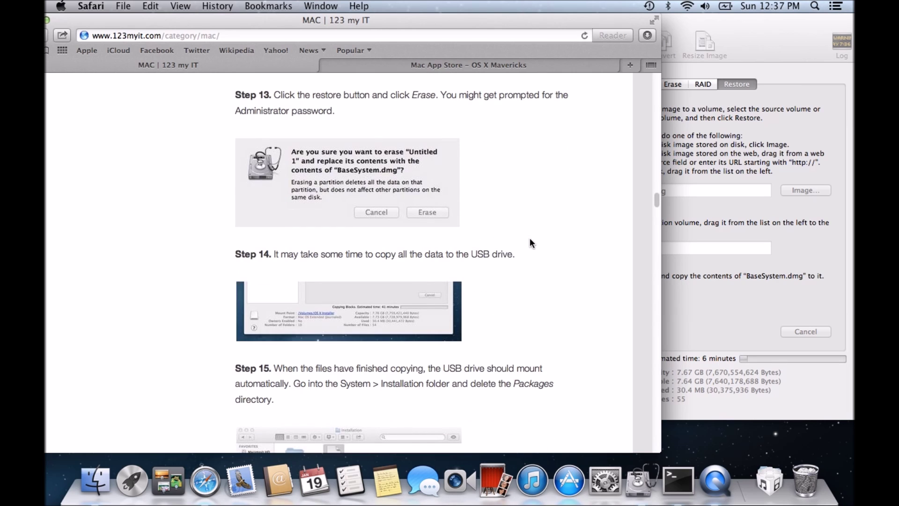
scroll(537, 266, "down", 5)
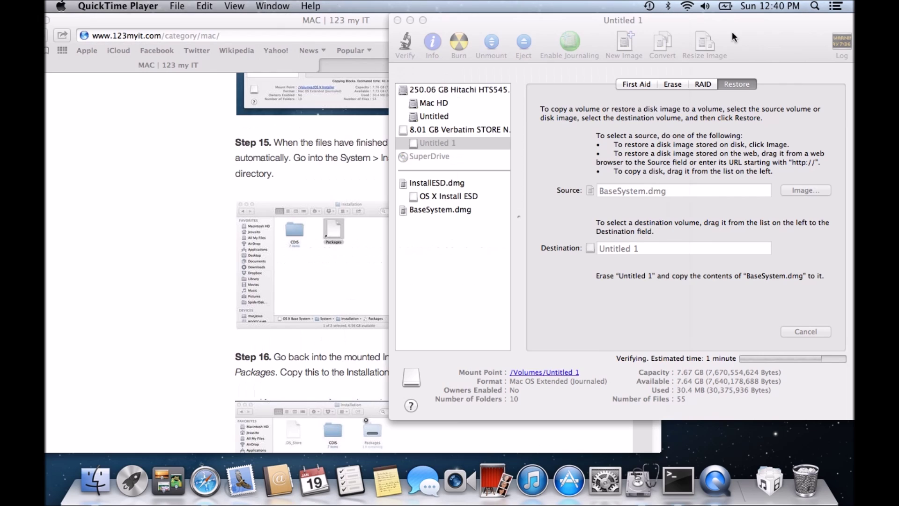
left_click(732, 32)
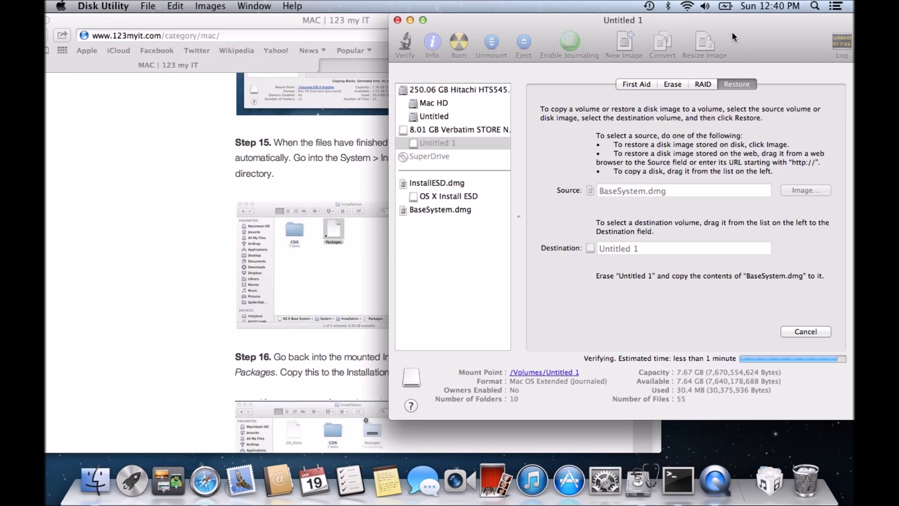
left_click(214, 182)
scroll(440, 189, "up", 1)
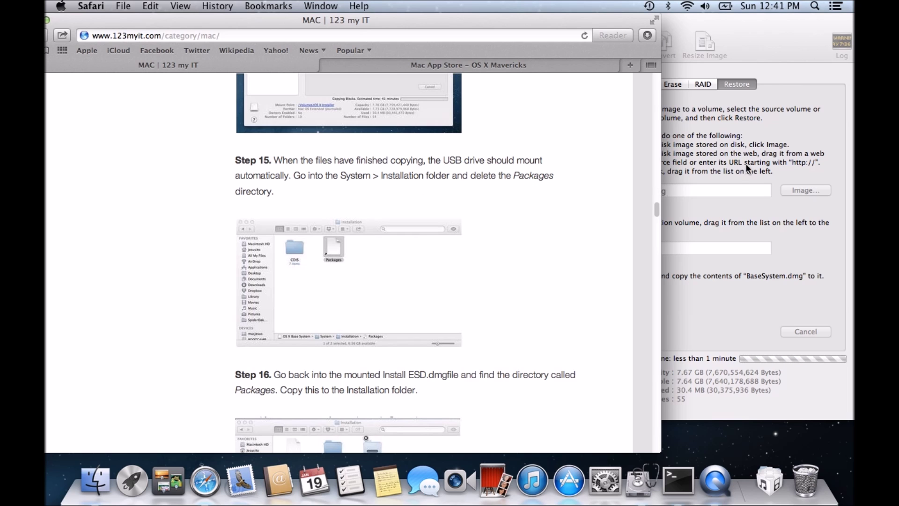
left_click(762, 45)
After the restore finishes, select the OS X Base System volume and minimise Disk Utility
left_click_drag(762, 46, 544, 53)
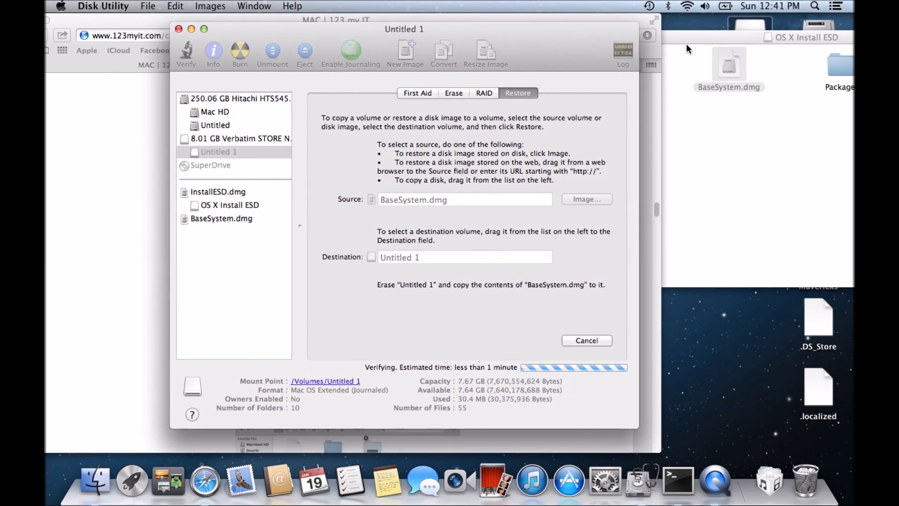
left_click_drag(747, 36, 367, 20)
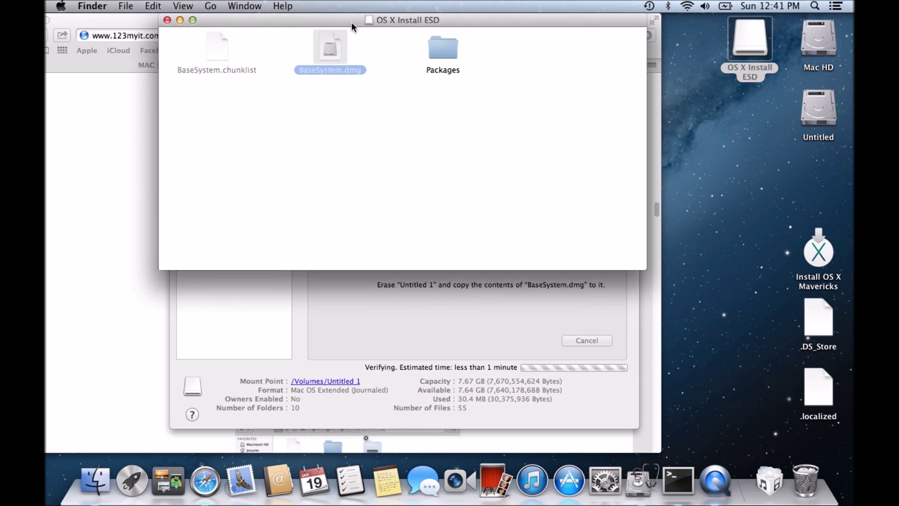
left_click(388, 332)
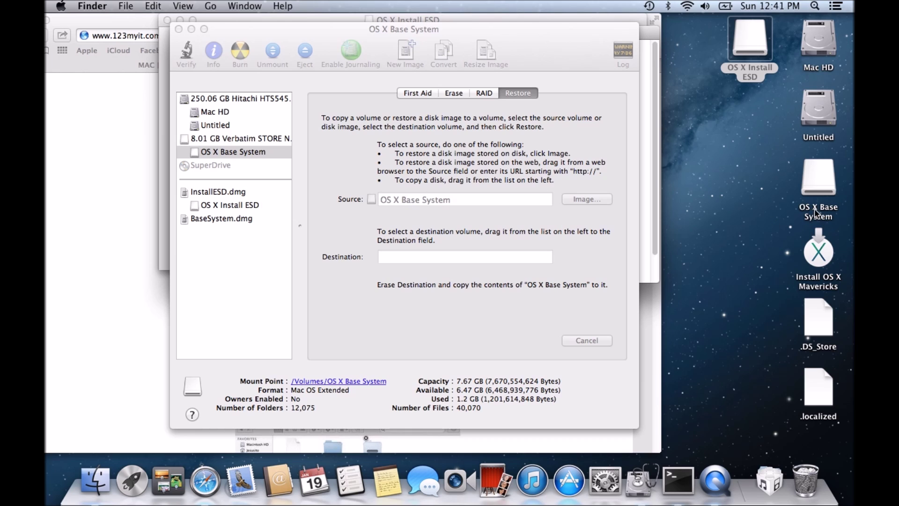
left_click(813, 209)
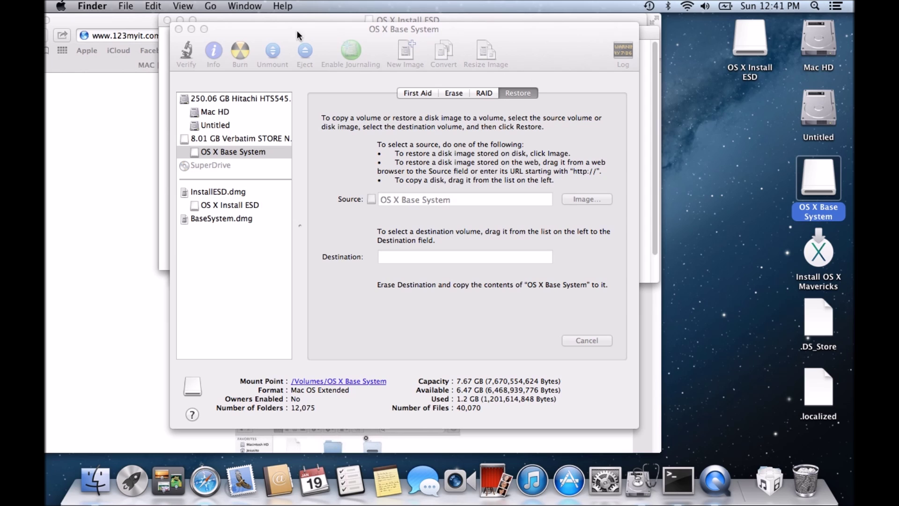
left_click(266, 28)
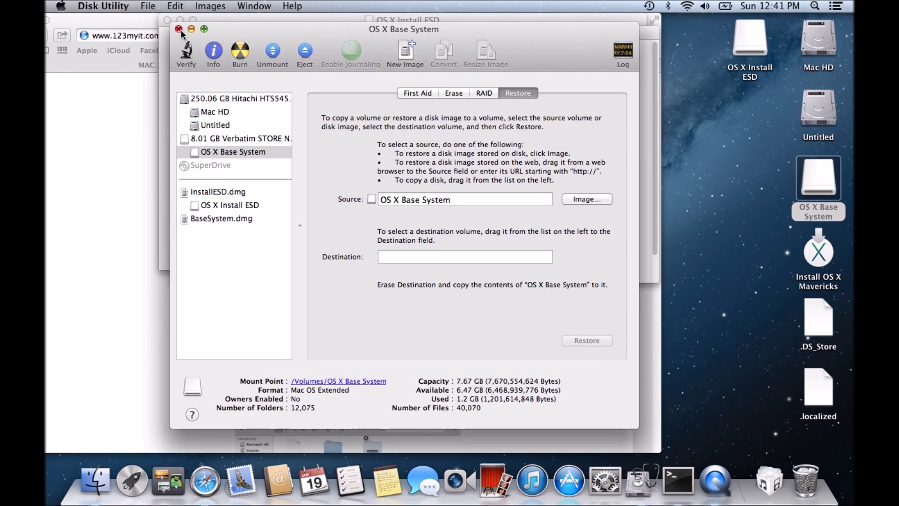
left_click(191, 29)
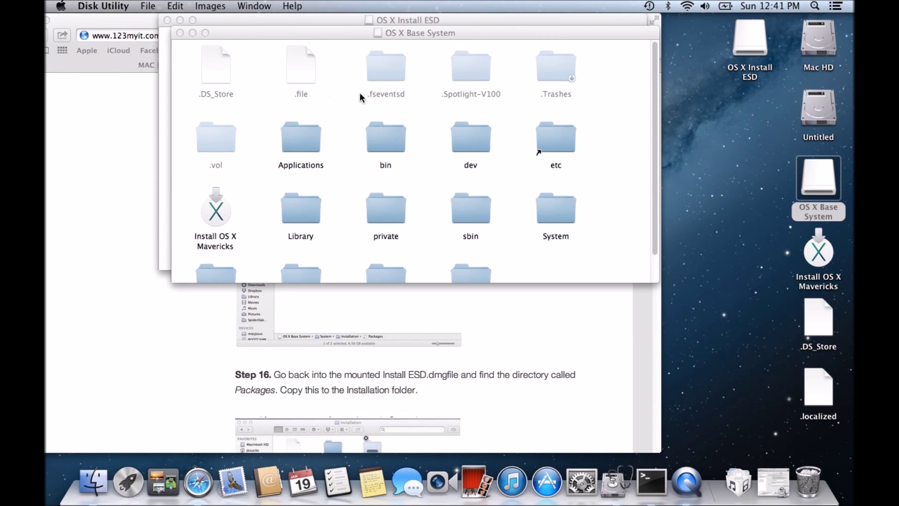
left_click_drag(458, 33, 582, 101)
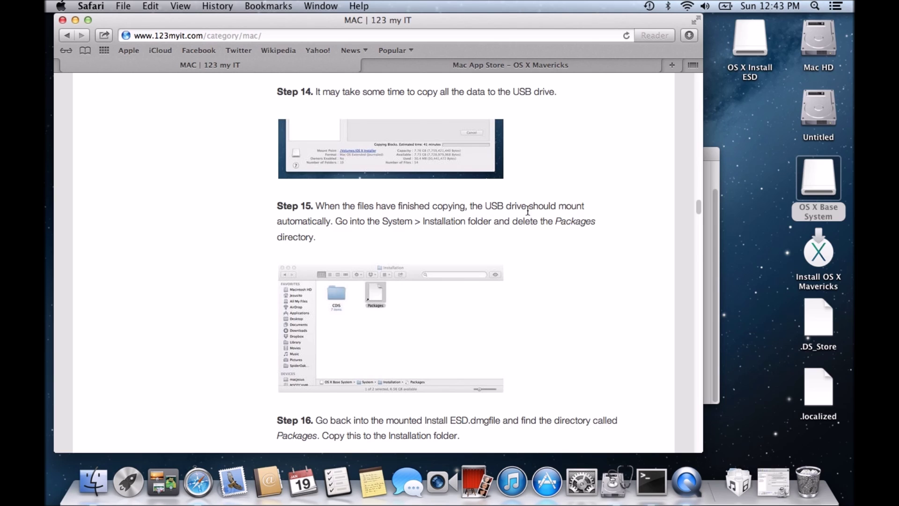
Check Step 15, then open OS X Base System > System > Installation in Finder
scroll(511, 262, "down", 1)
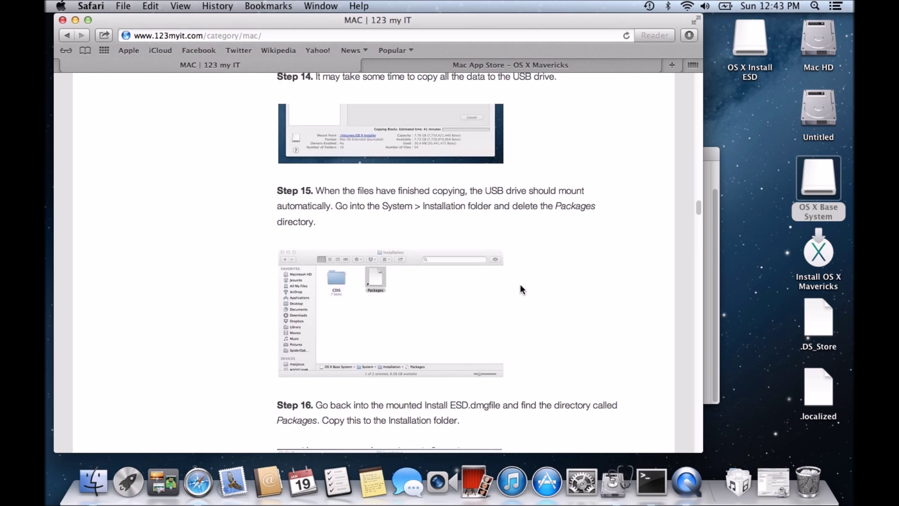
scroll(520, 284, "down", 10)
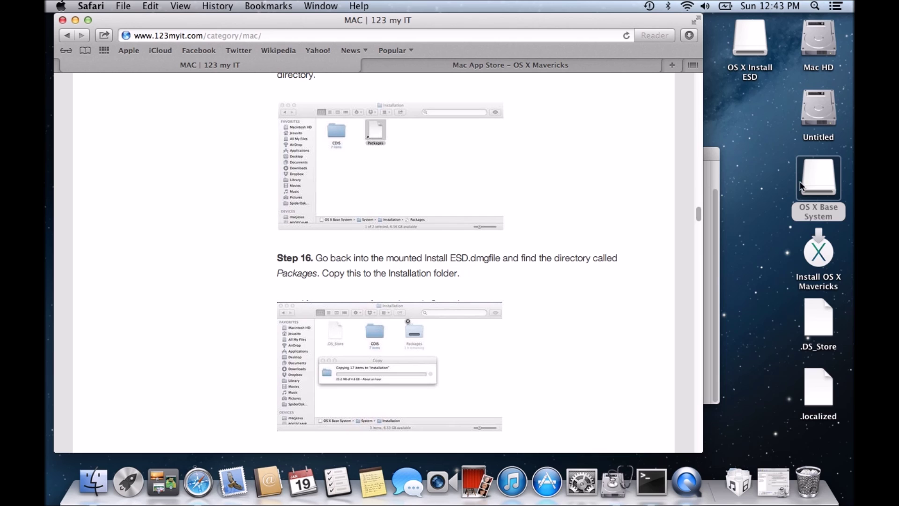
double_click(814, 176)
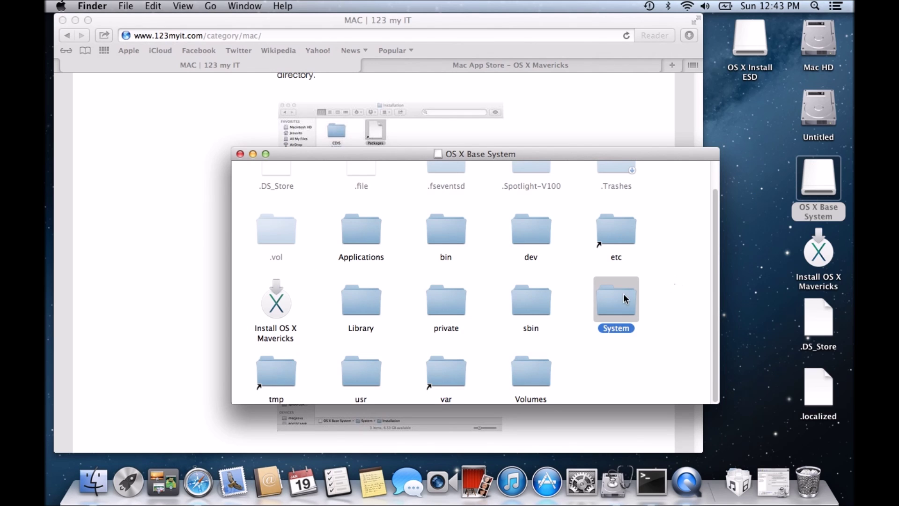
double_click(613, 299)
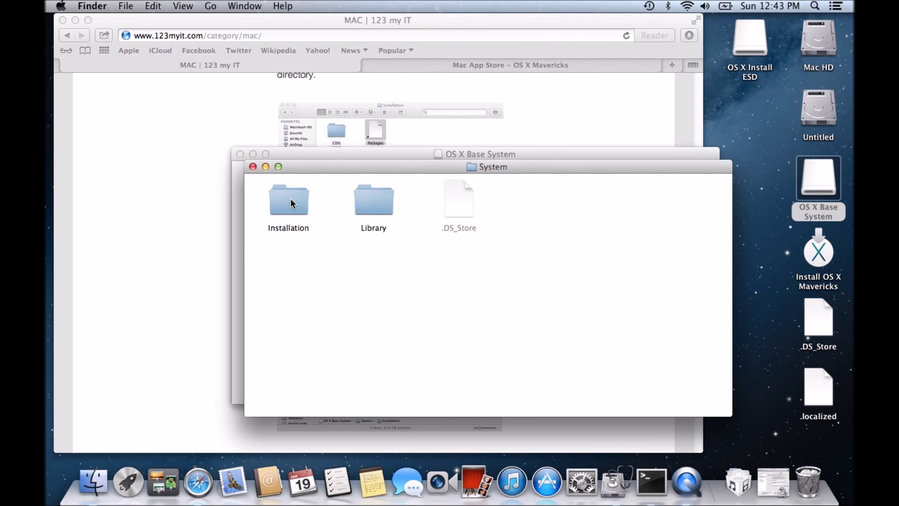
left_click(291, 201)
double_click(290, 199)
Move the Packages item in Installation to the Trash
right_click(386, 217)
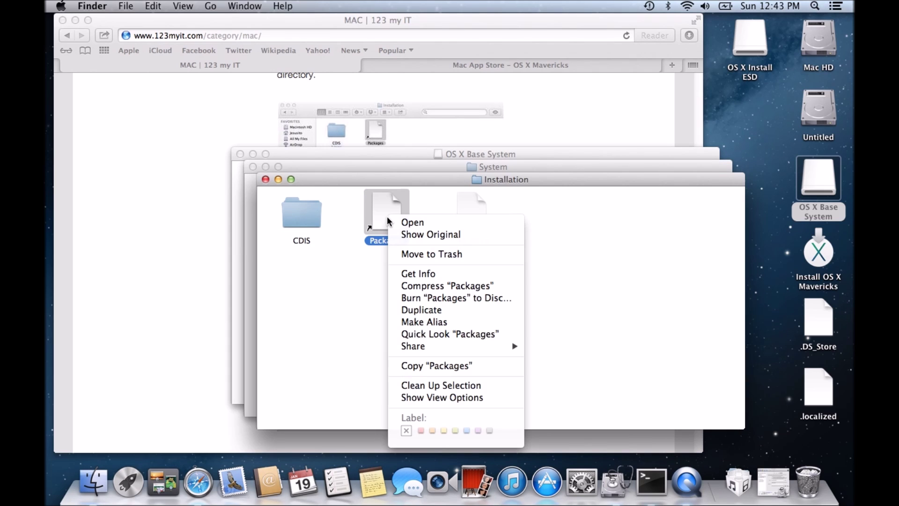
left_click(406, 256)
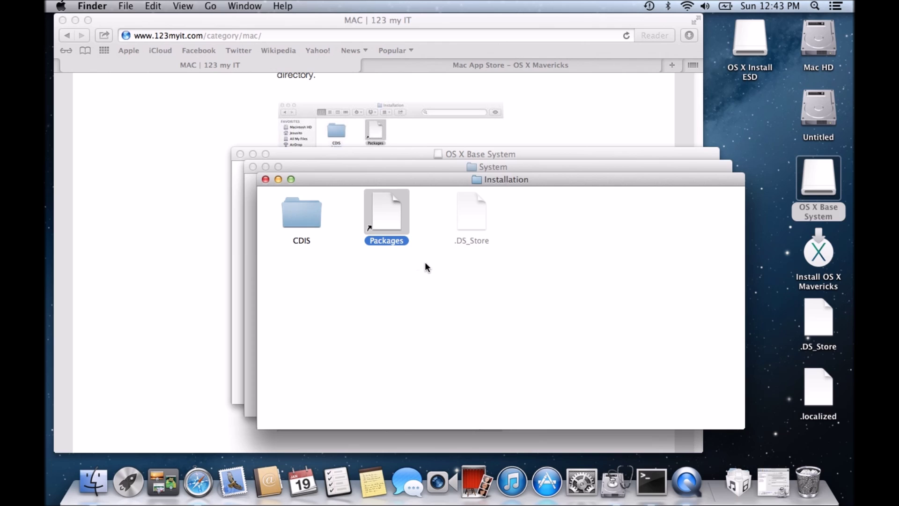
left_click(237, 112)
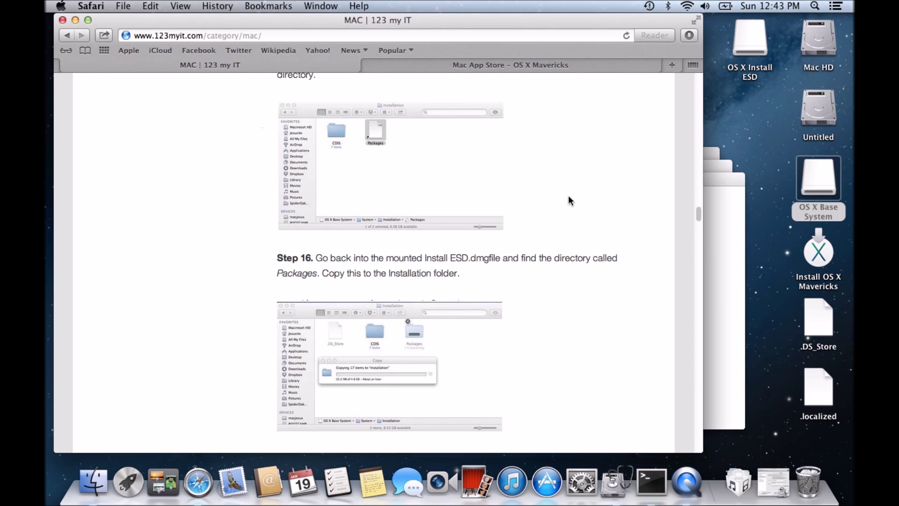
Scroll the 123myIT tutorial down to Step 16 about copying the Packages folder
scroll(580, 229, "down", 2)
scroll(580, 229, "down", 1)
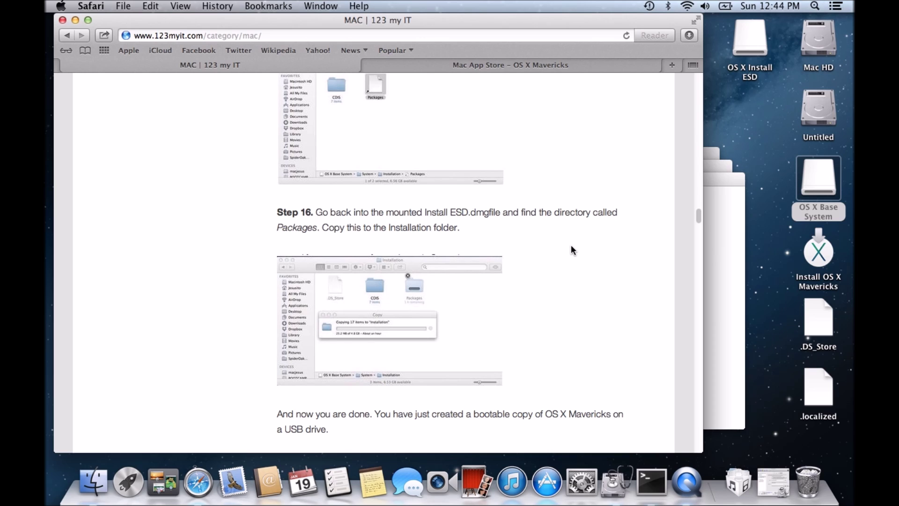
scroll(571, 251, "down", 3)
Inspect the Packages folder on OS X Install ESD, then return to the Installation window
double_click(751, 44)
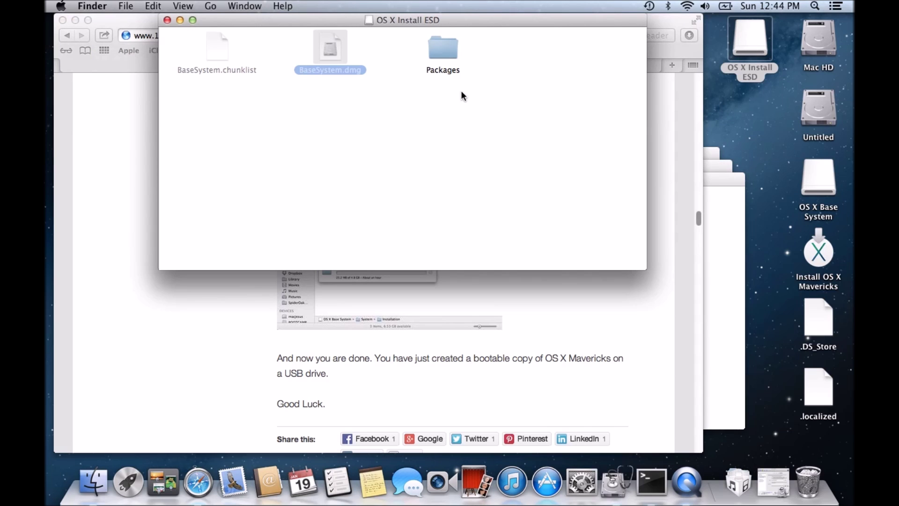
left_click(444, 52)
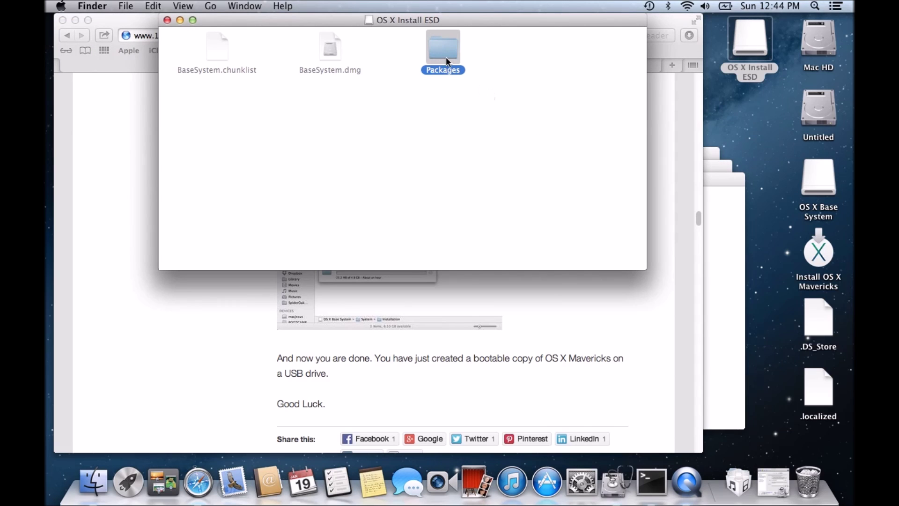
double_click(446, 53)
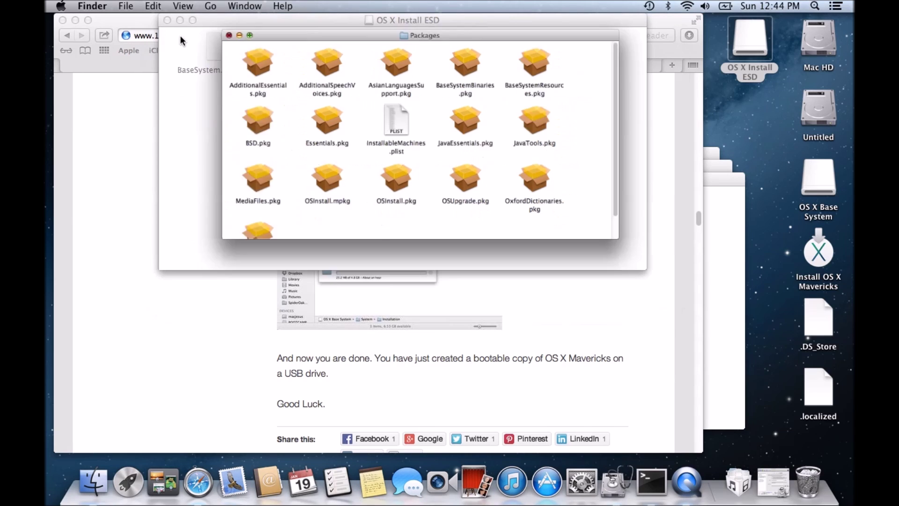
left_click(179, 33)
left_click(202, 310)
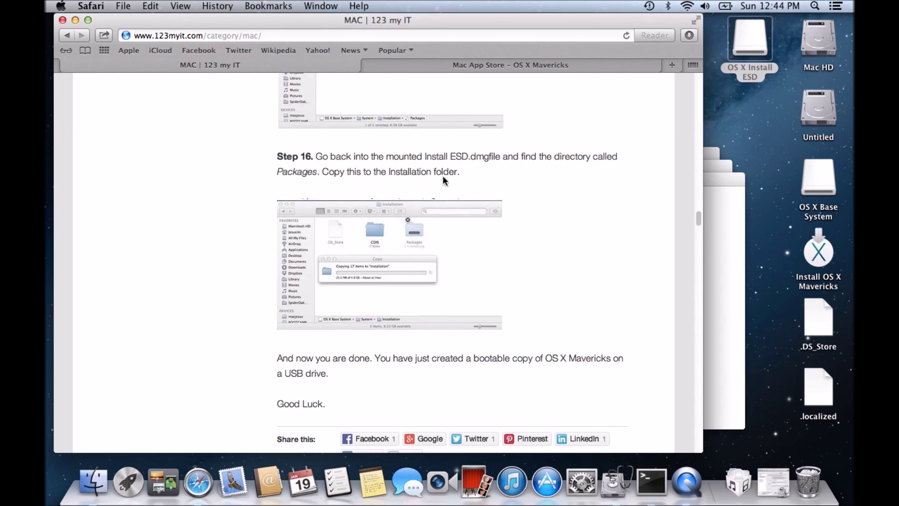
left_click(724, 209)
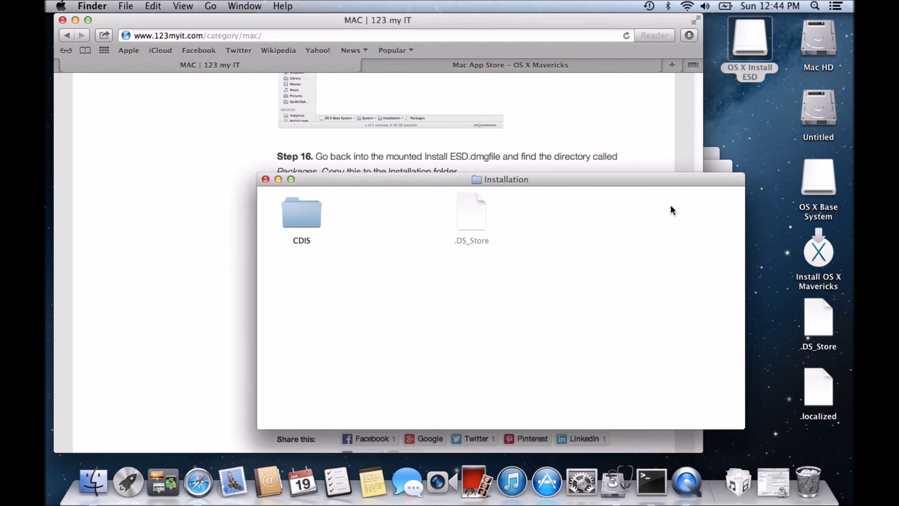
Copy Packages from OS X Install ESD and Paste Item into the USB's Installation folder
double_click(749, 52)
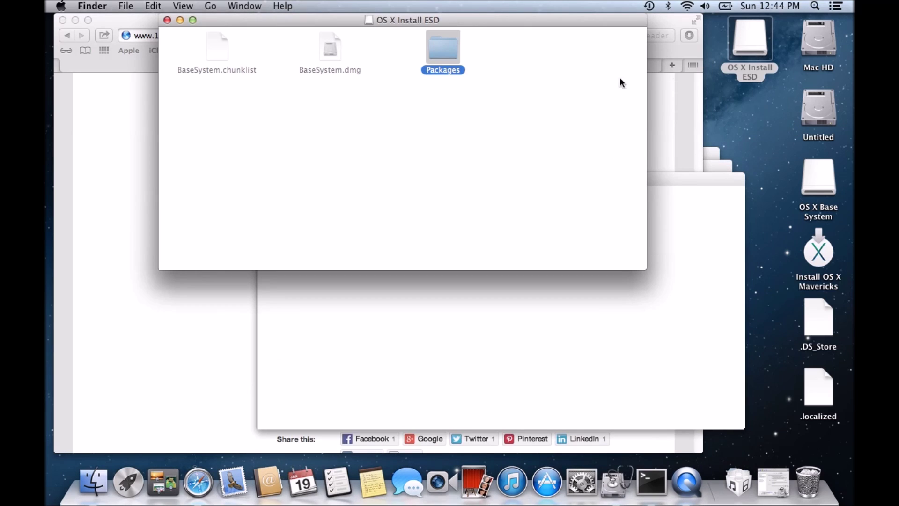
right_click(439, 53)
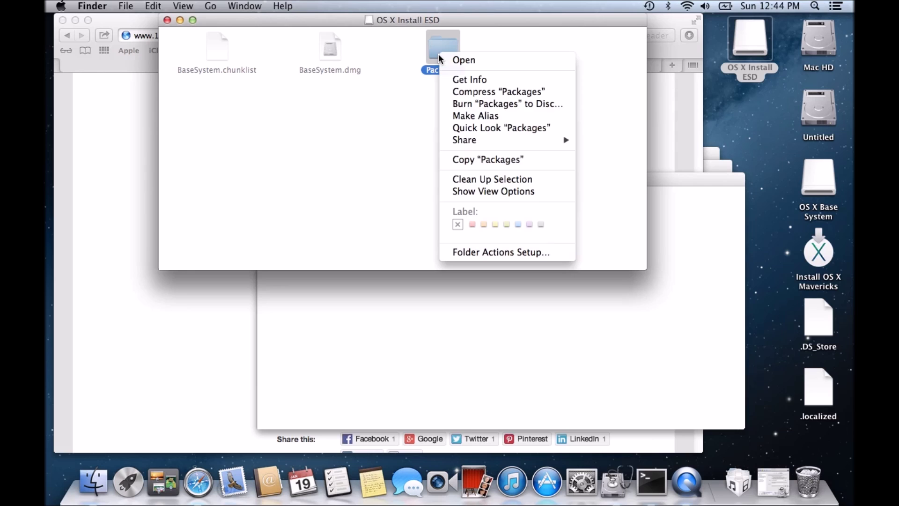
left_click(456, 161)
left_click(683, 253)
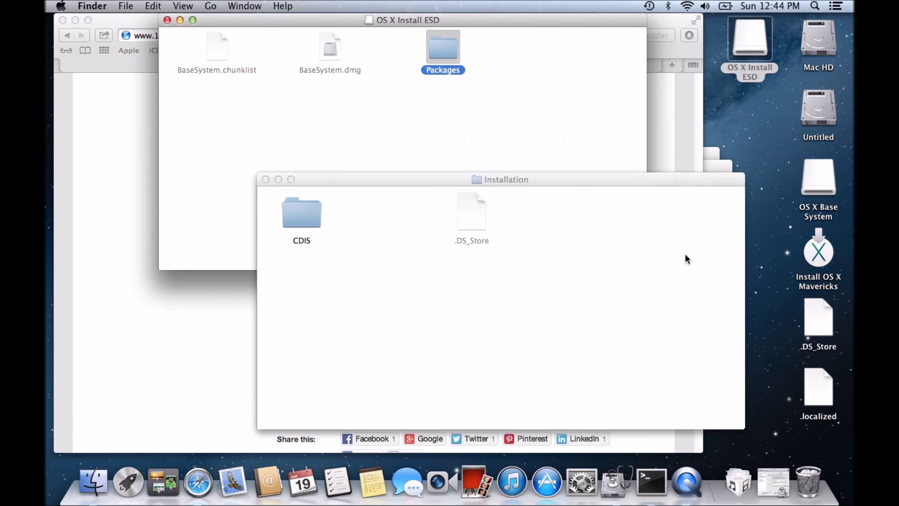
left_click(708, 186)
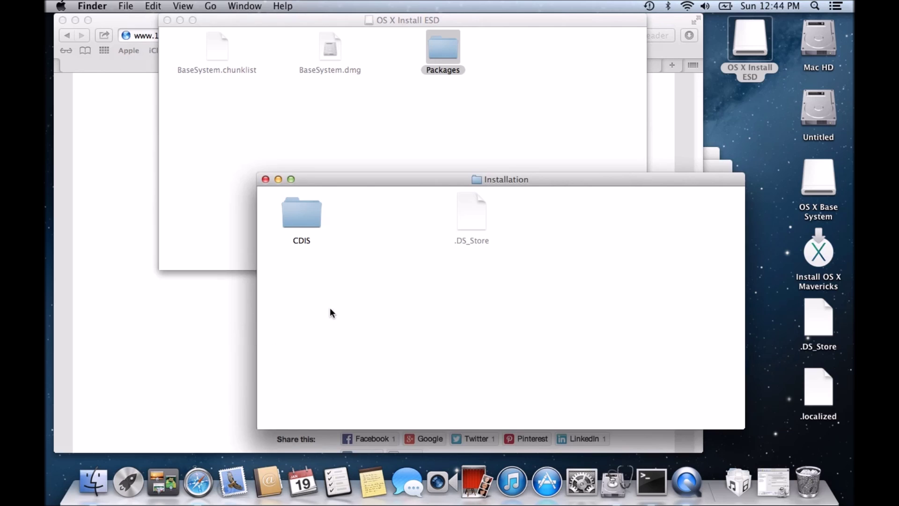
right_click(356, 232)
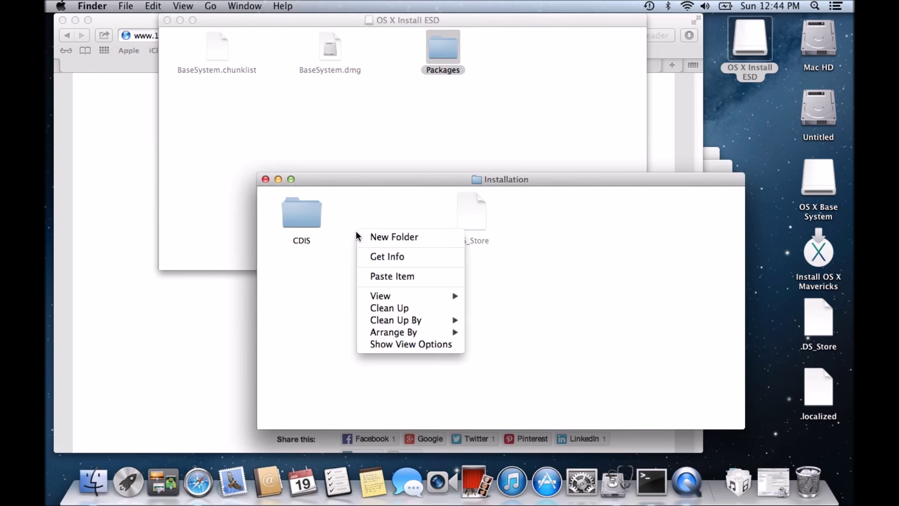
left_click(367, 274)
key("super+Tab")
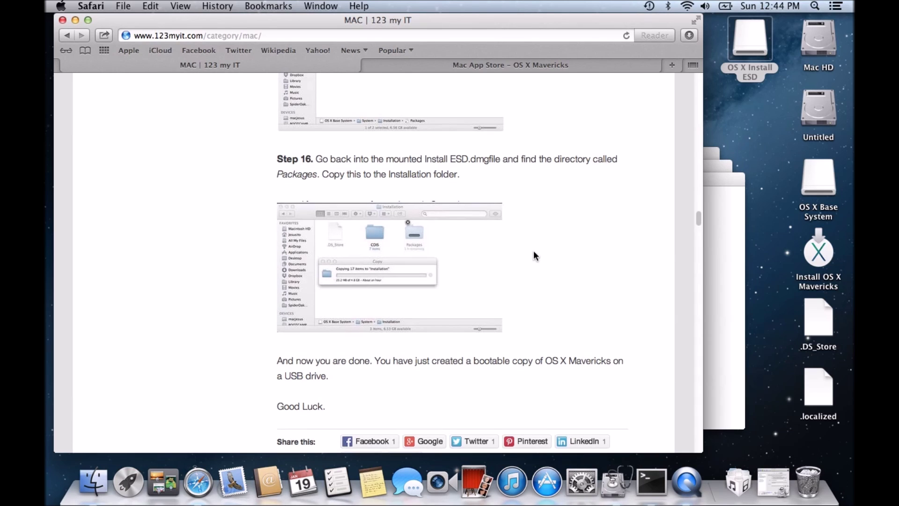
Scroll to the tutorial's end and bring forward the Installation window showing CDIS and Packages
scroll(533, 253, "down", 4)
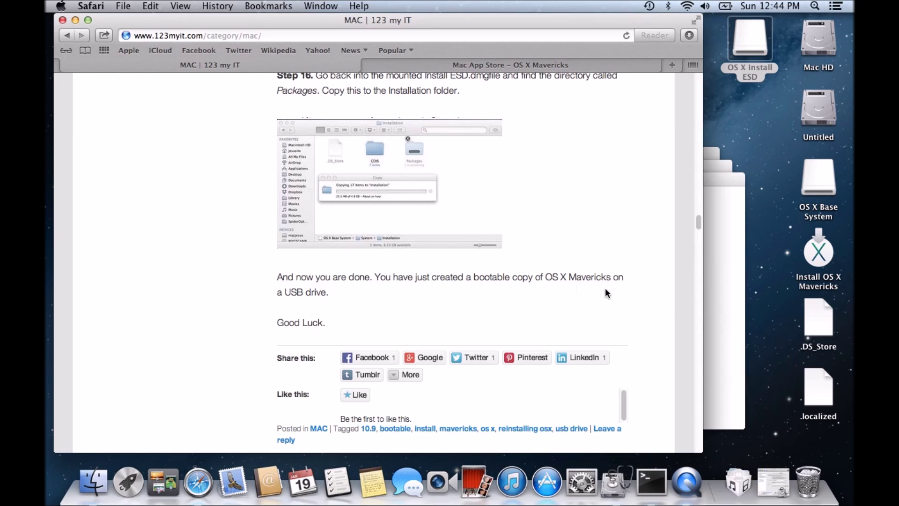
left_click(723, 243)
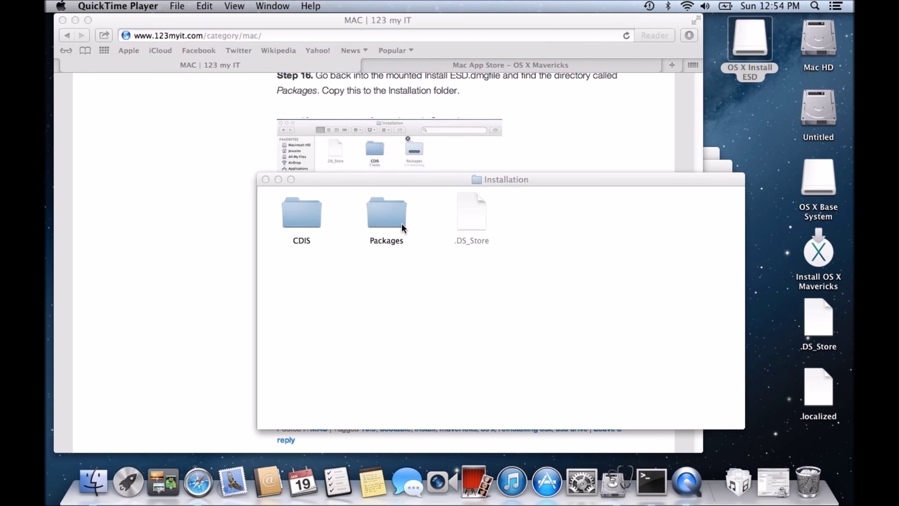
left_click_drag(381, 179, 345, 139)
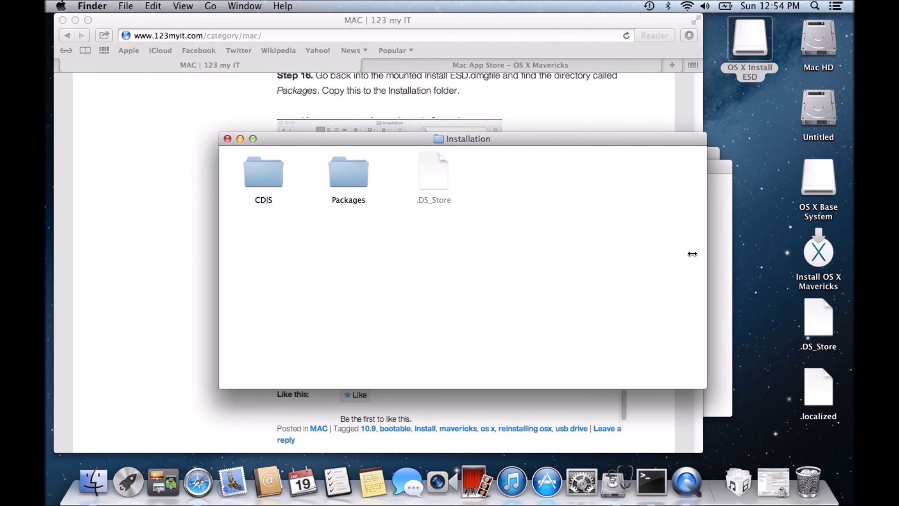
Close the Installation, OS X Install ESD, System and OS X Base System windows, then eject OS X Install ESD
left_click(228, 138)
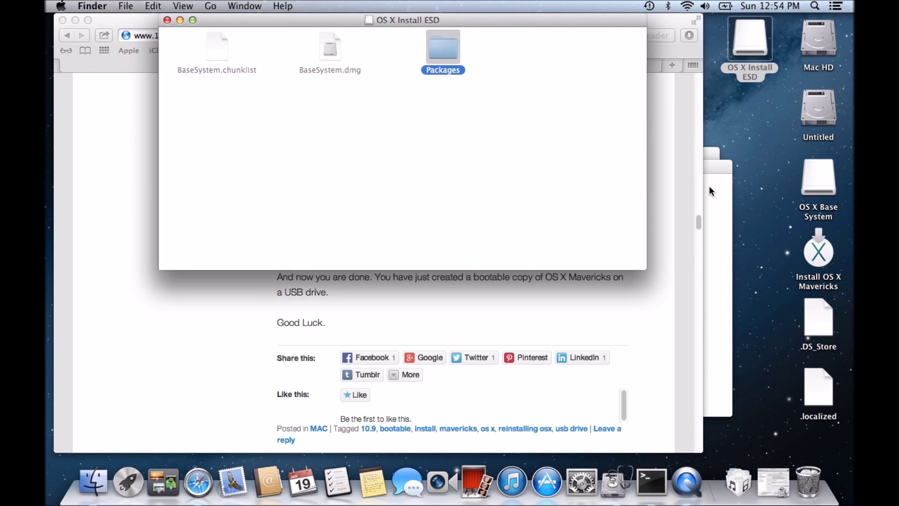
left_click(167, 21)
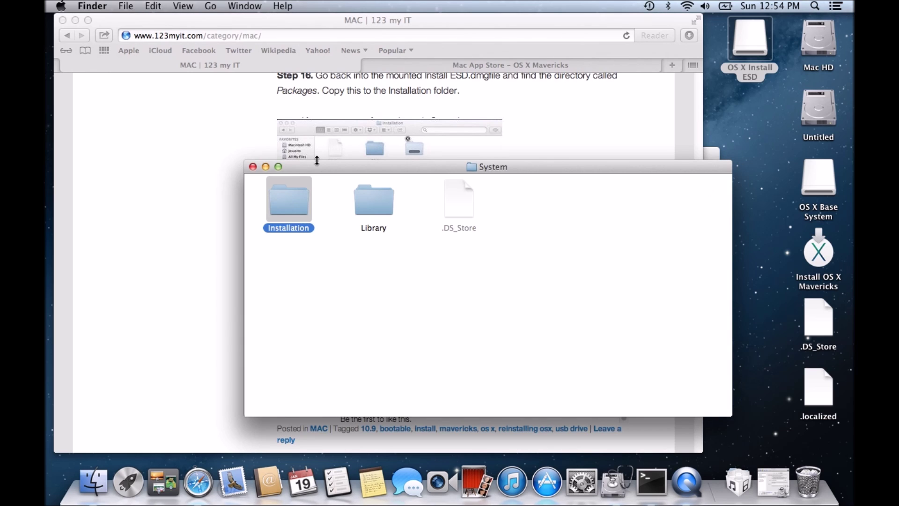
left_click(253, 167)
left_click(339, 150)
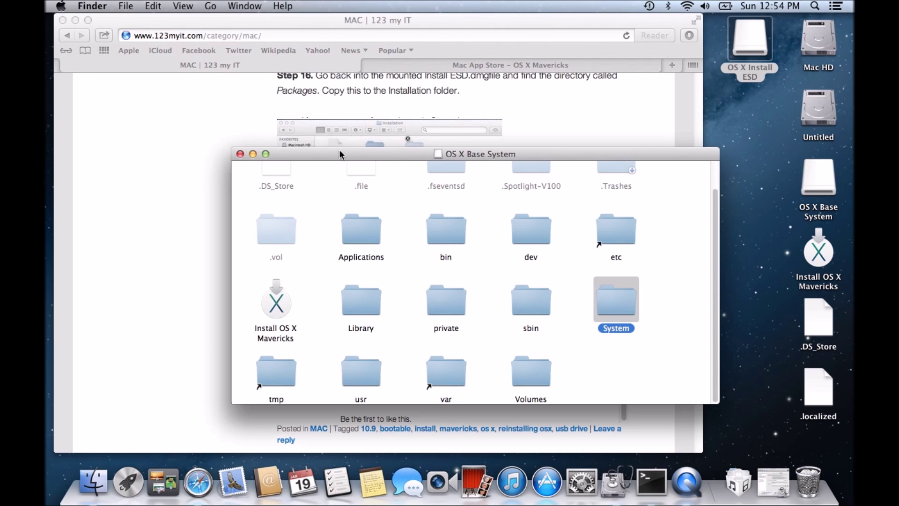
left_click(240, 154)
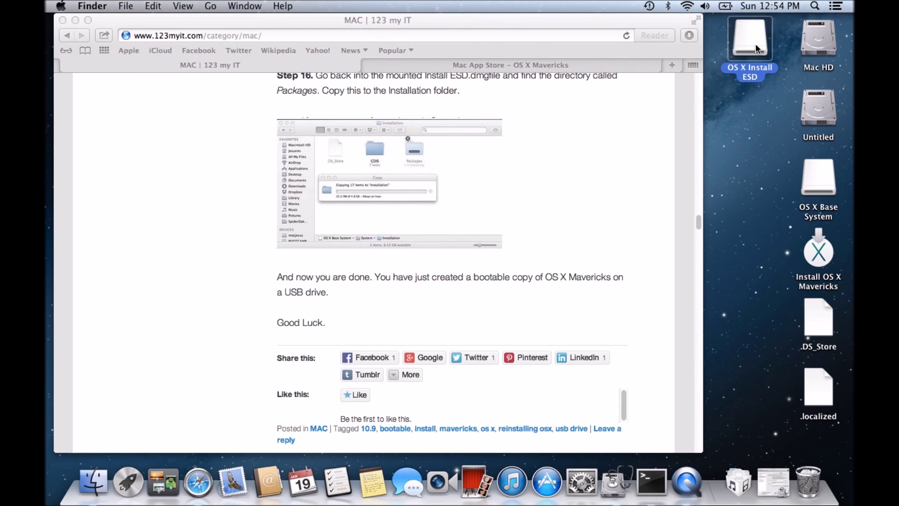
right_click(753, 43)
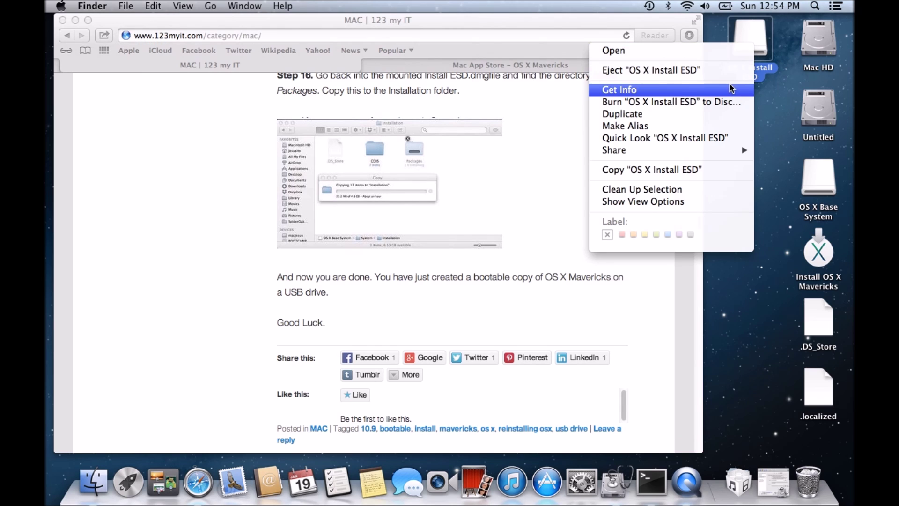
left_click(718, 71)
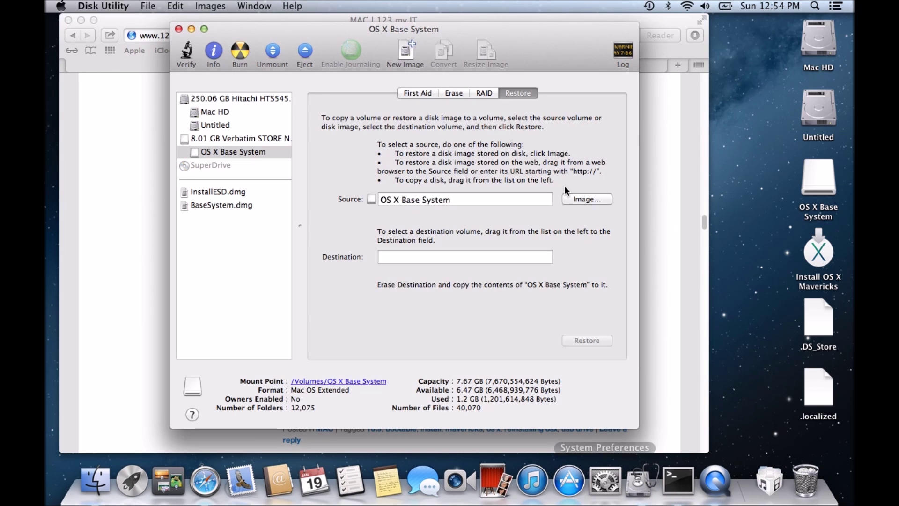
Quit Disk Utility, eject OS X Install ESD, then eject the OS X Base System volume
left_click(178, 29)
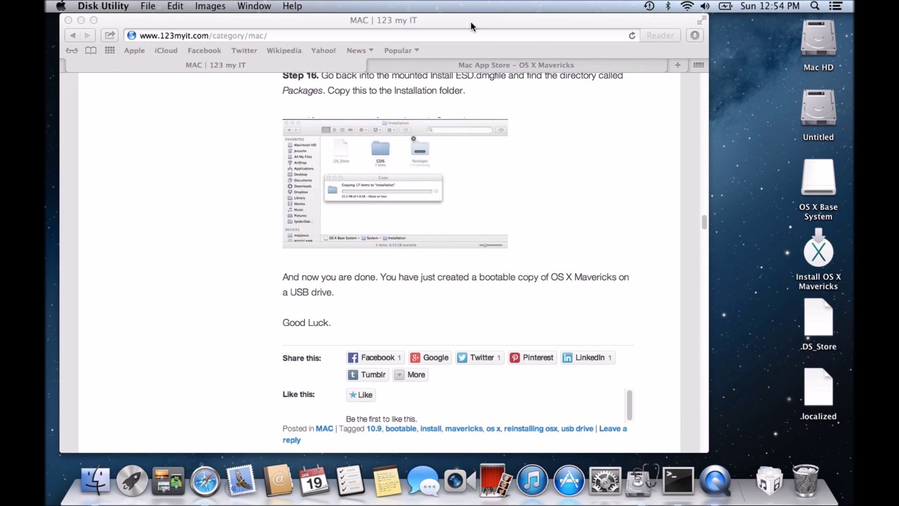
left_click_drag(473, 23, 463, 22)
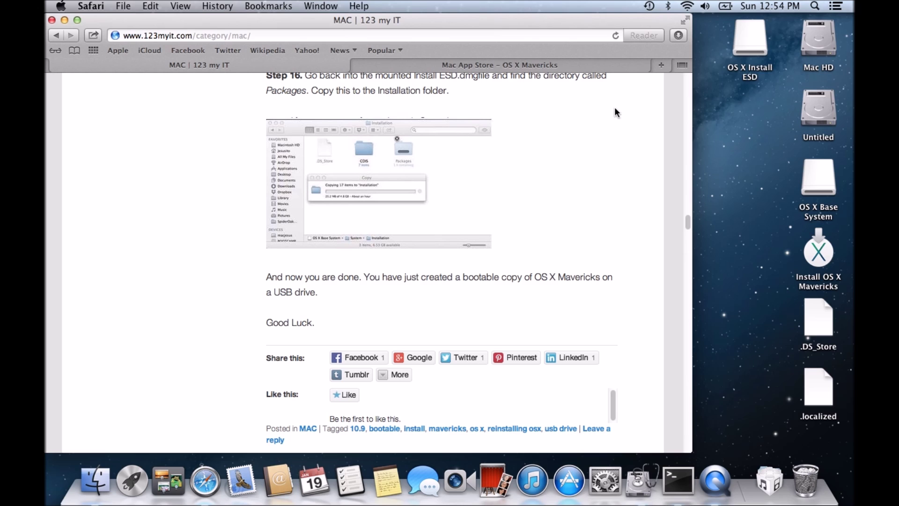
double_click(755, 44)
right_click(754, 44)
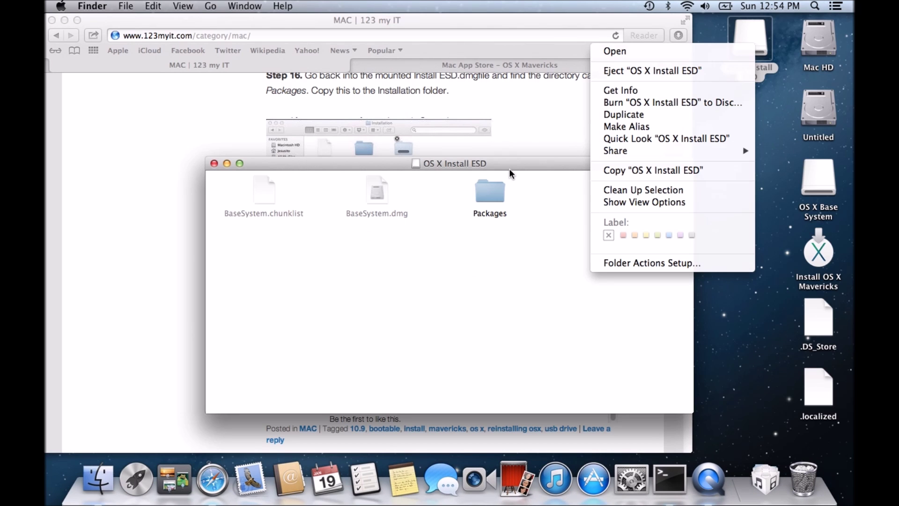
left_click(417, 164)
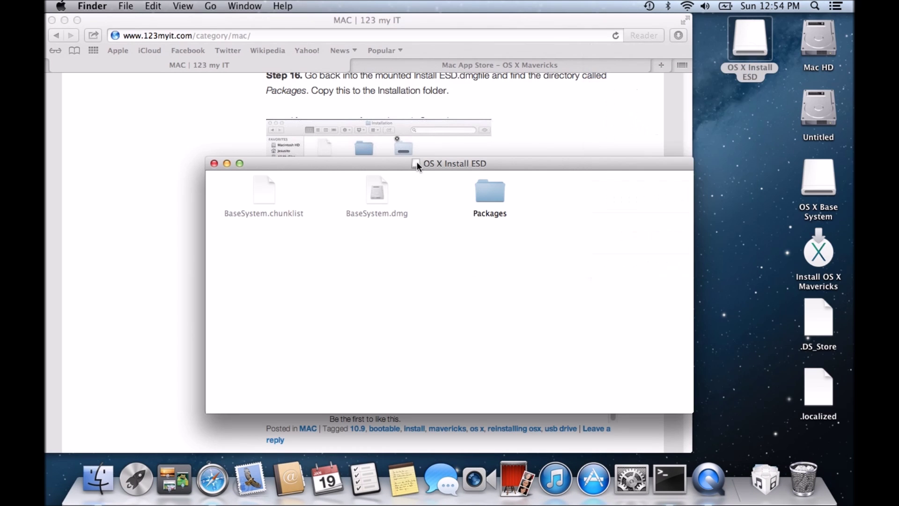
left_click(214, 163)
key("super+e")
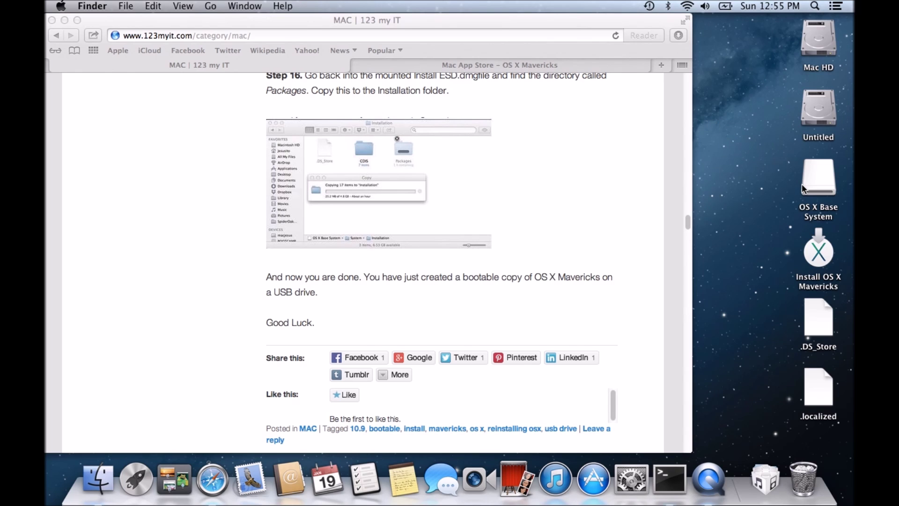
right_click(815, 181)
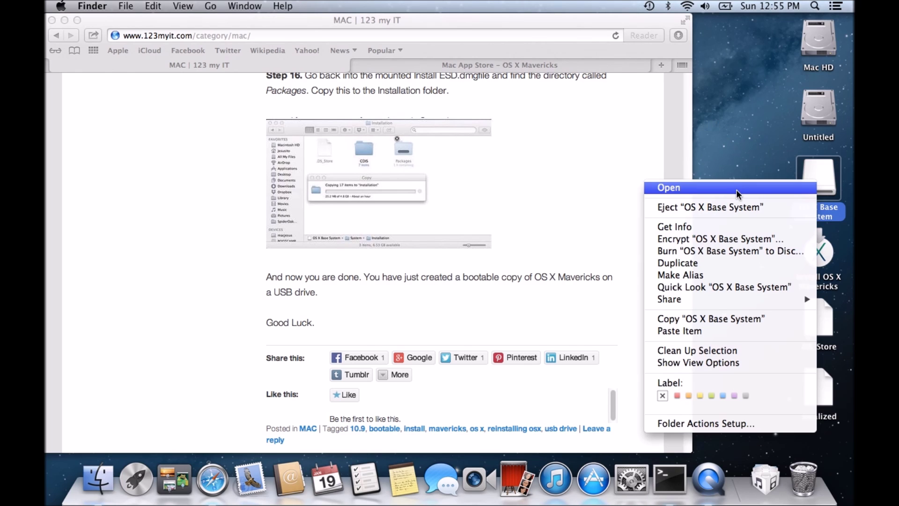
left_click(735, 209)
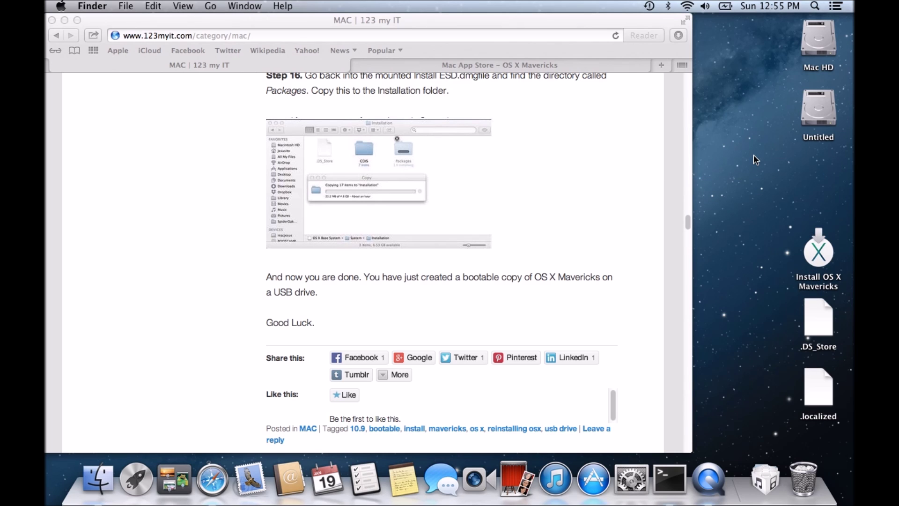
Launch Disk Utility from the Utilities folder via the Go menu
left_click(210, 6)
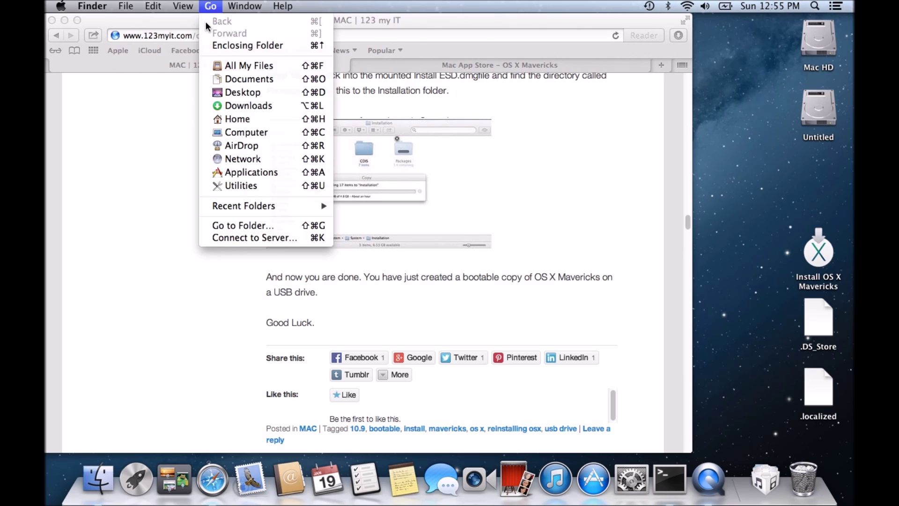
left_click(220, 187)
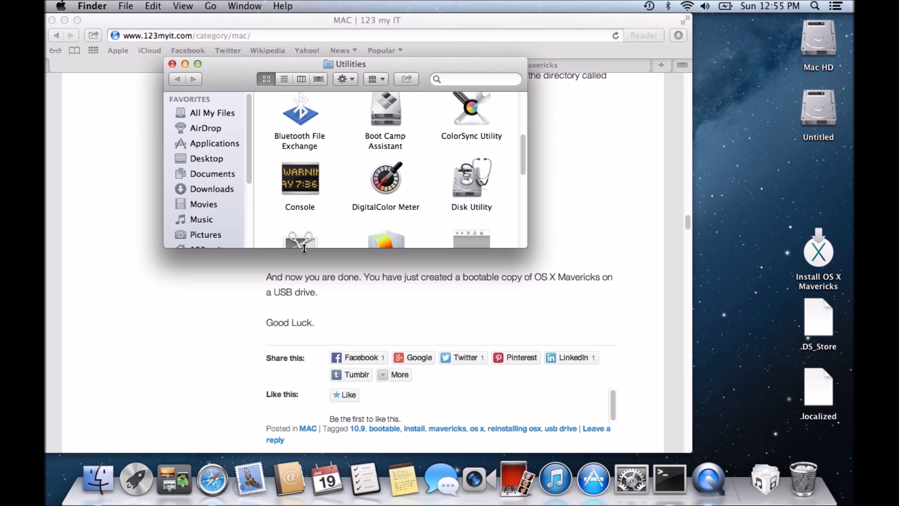
double_click(470, 185)
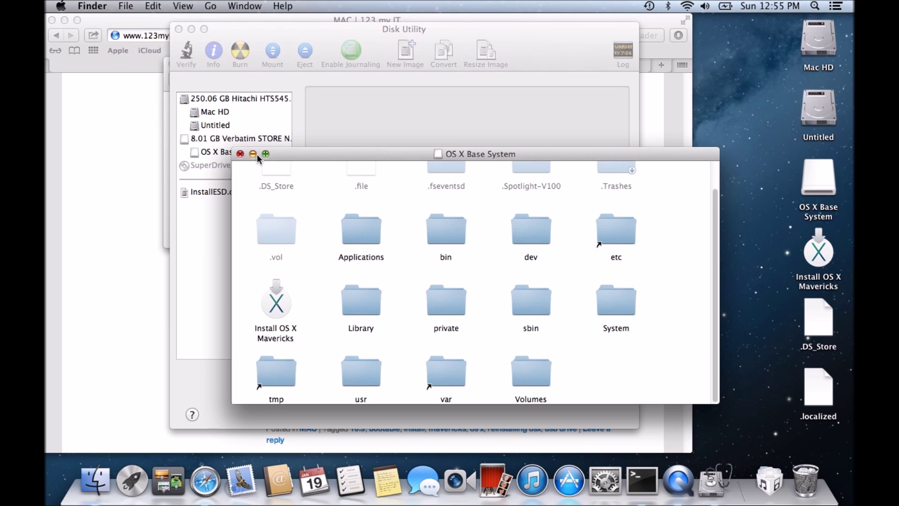
Launch Install OS X Mavericks from OS X Base System, quit it, then launch the desktop copy
left_click_drag(322, 154, 356, 74)
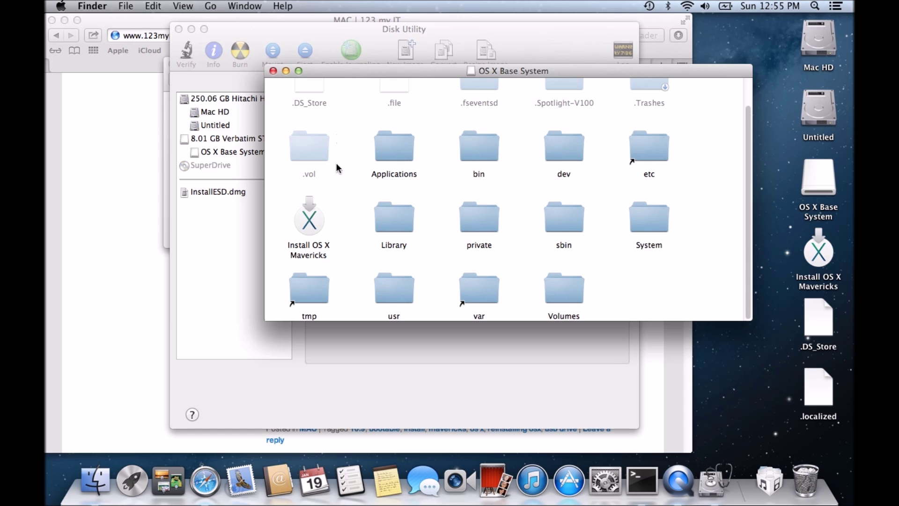
double_click(308, 222)
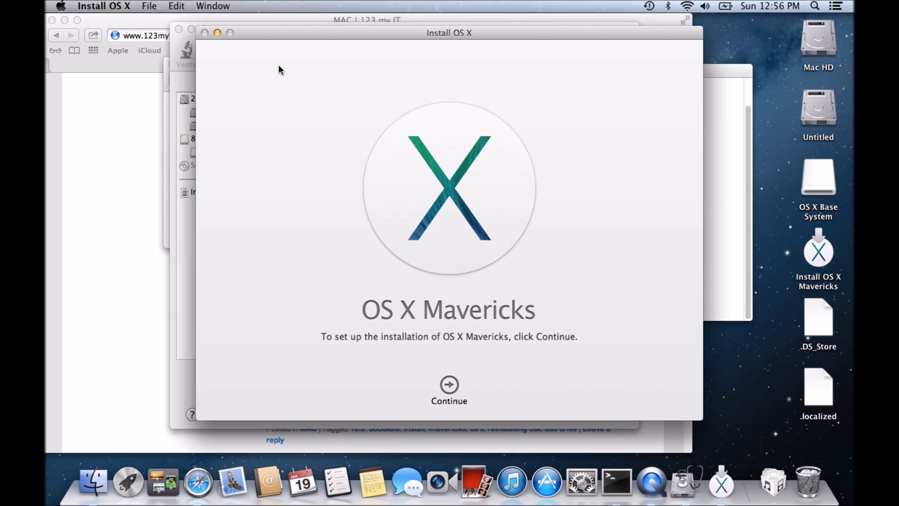
right_click(722, 487)
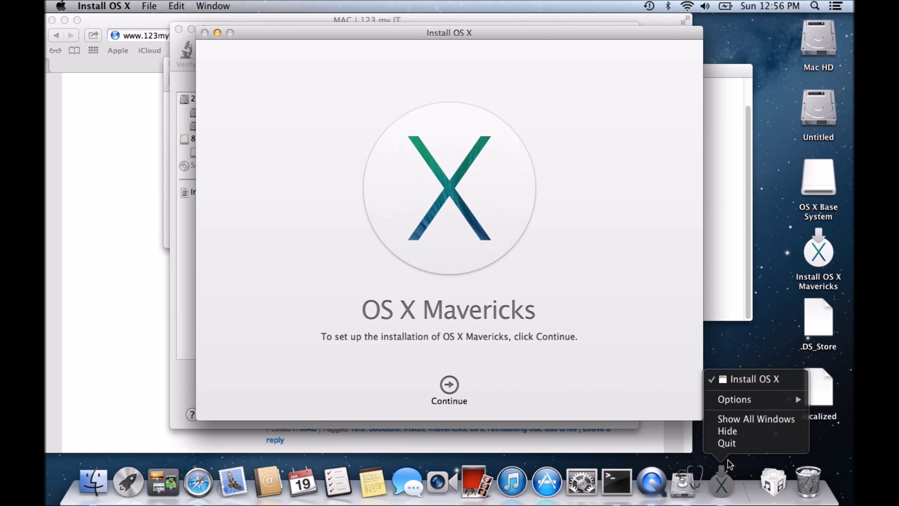
left_click(727, 443)
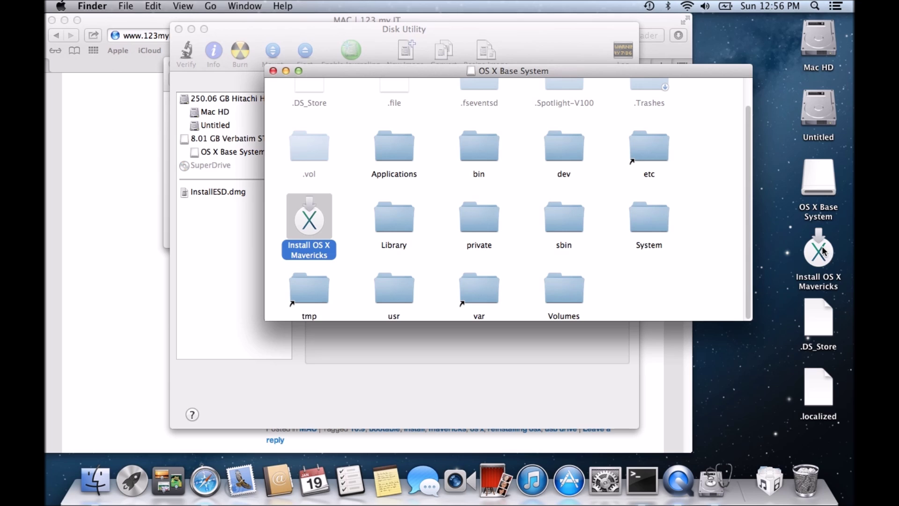
double_click(823, 253)
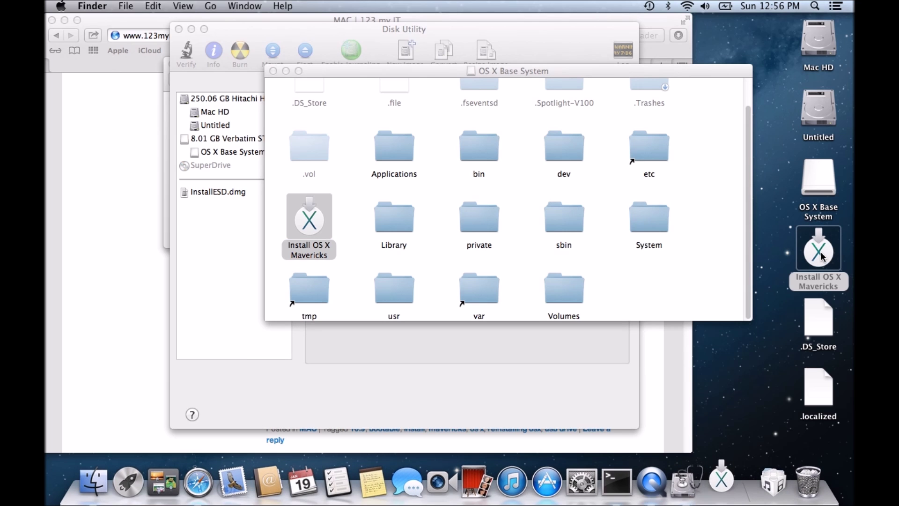